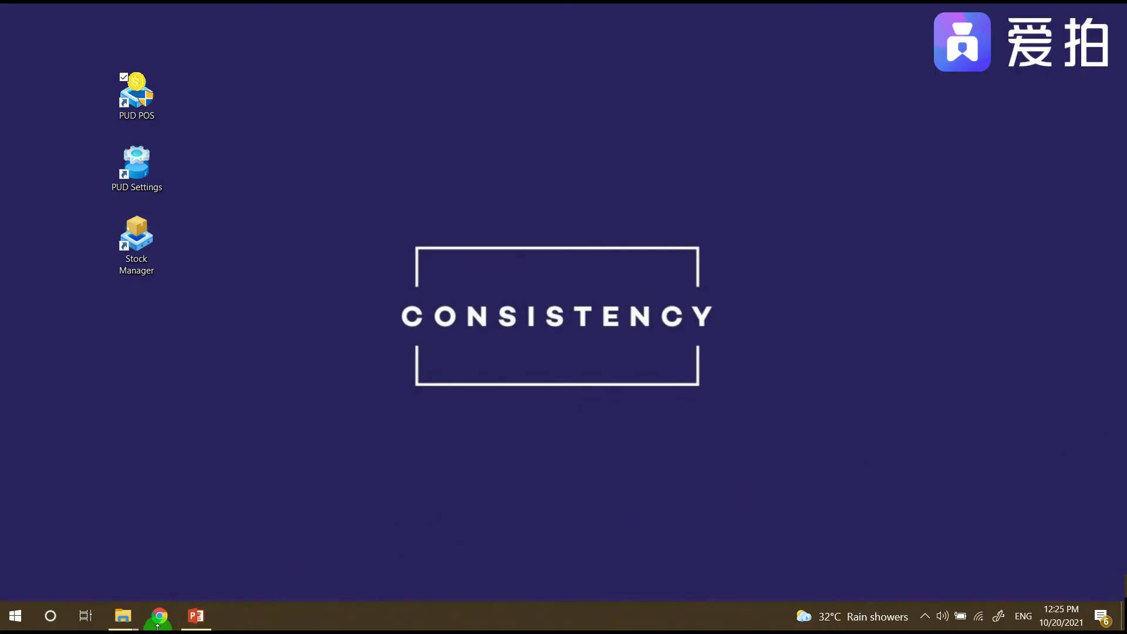
Sign in to PUD Settings with the default user and add a new coupon record.
{"action": "left_click", "coordinate": [196, 615]}
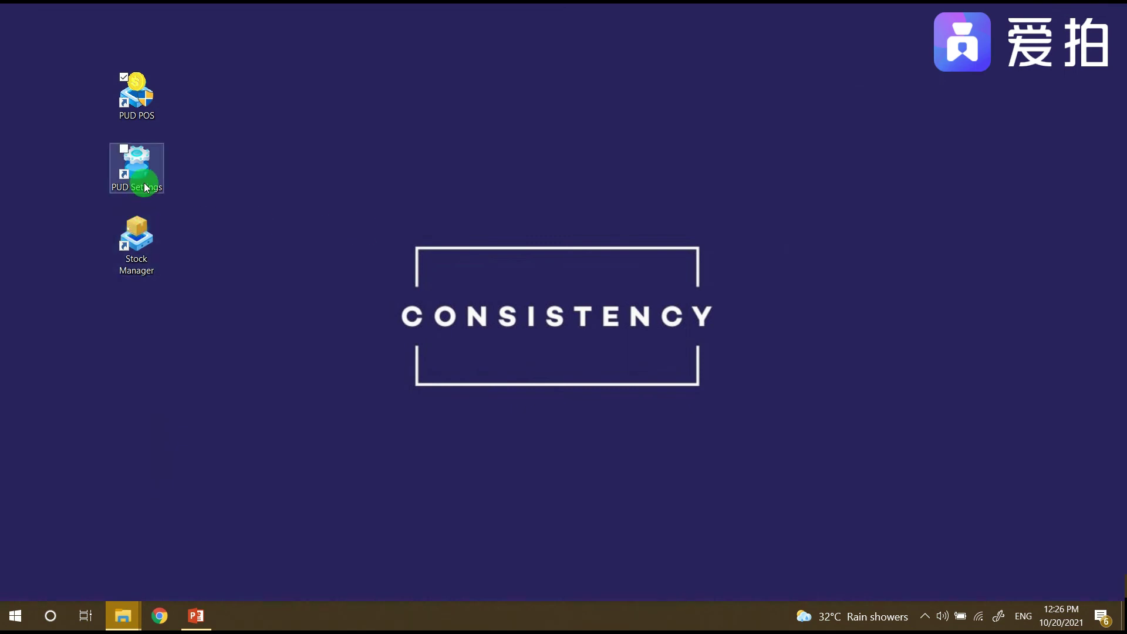
{"action": "left_click", "coordinate": [146, 187]}
{"action": "type", "text": "999"}
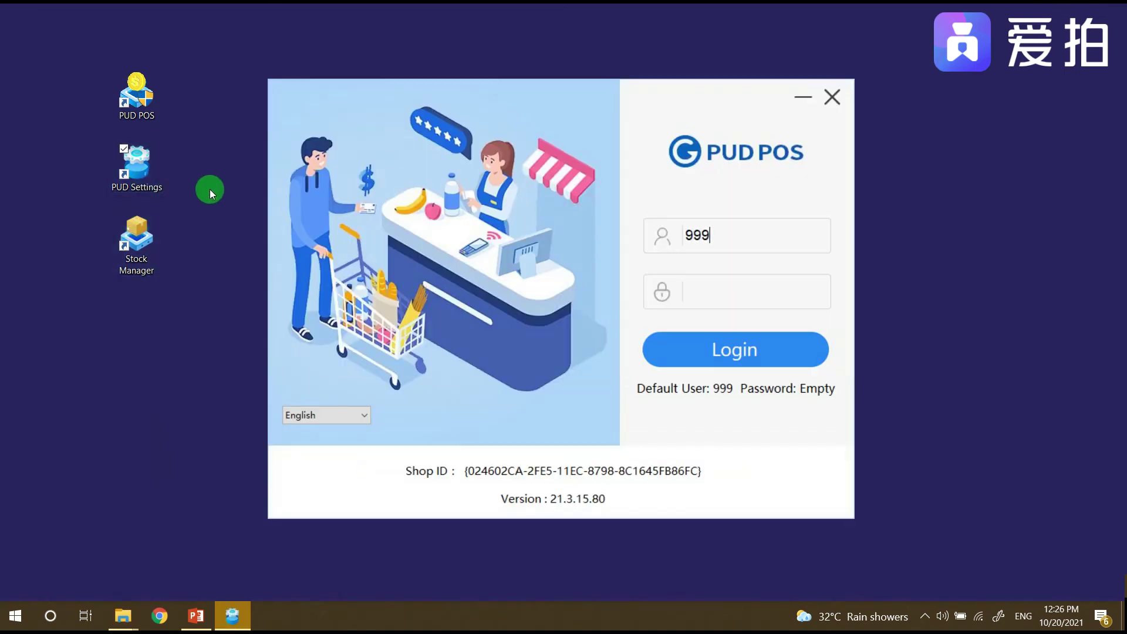
{"action": "left_click", "coordinate": [725, 356]}
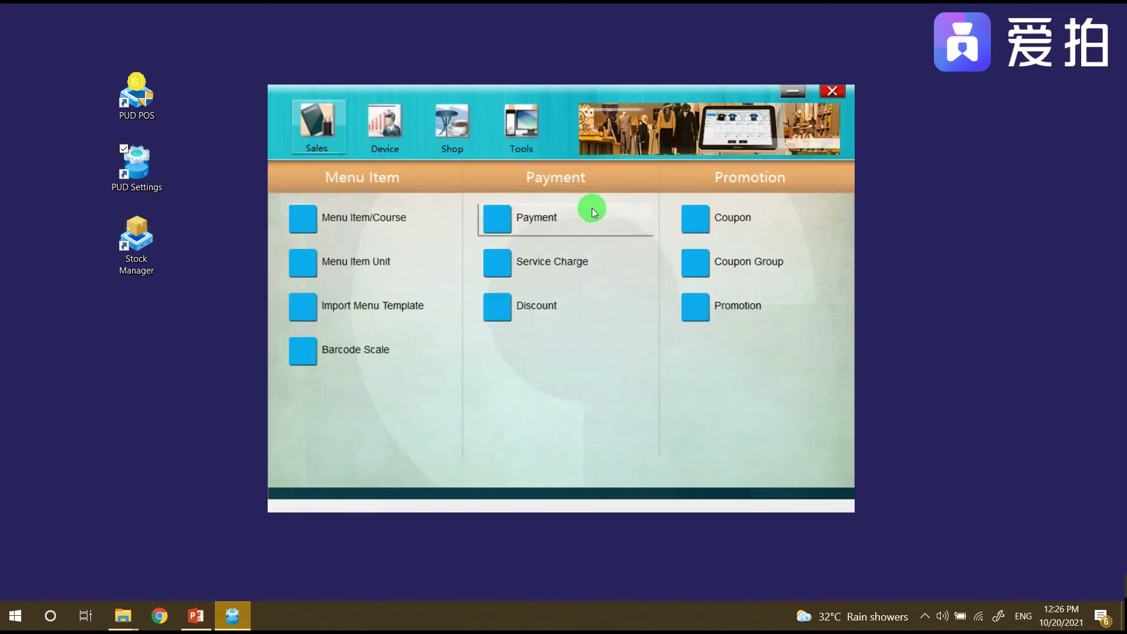
{"action": "left_click", "coordinate": [745, 229]}
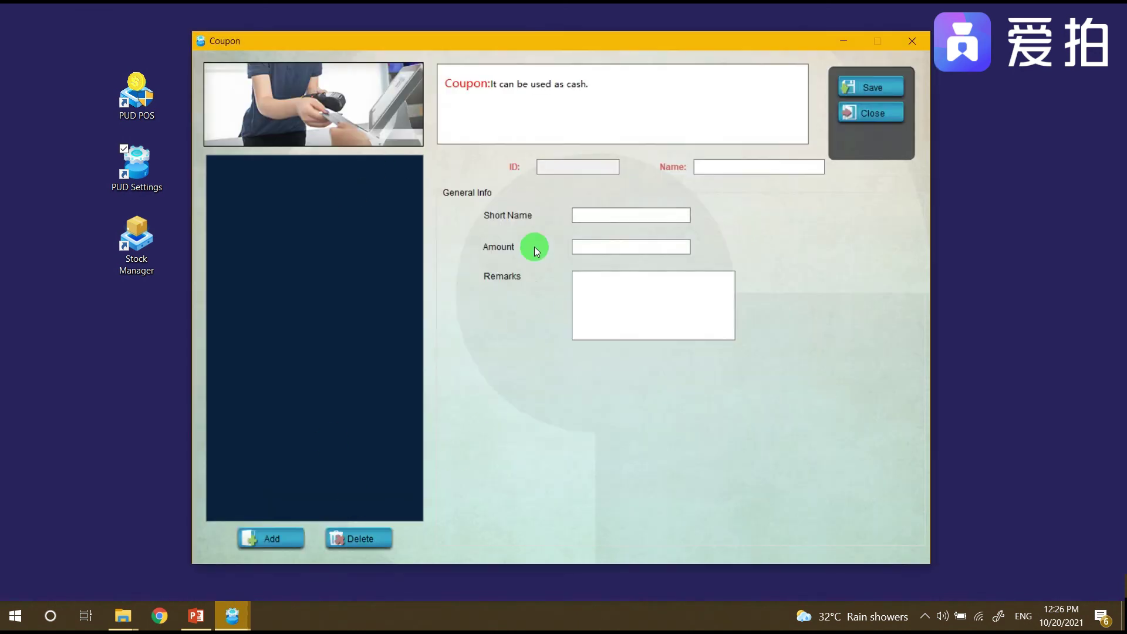
{"action": "left_click", "coordinate": [277, 538]}
Name the coupon Big Sale Voucher, short name 1111Voucher, amount 11, and save it.
{"action": "left_click", "coordinate": [741, 168]}
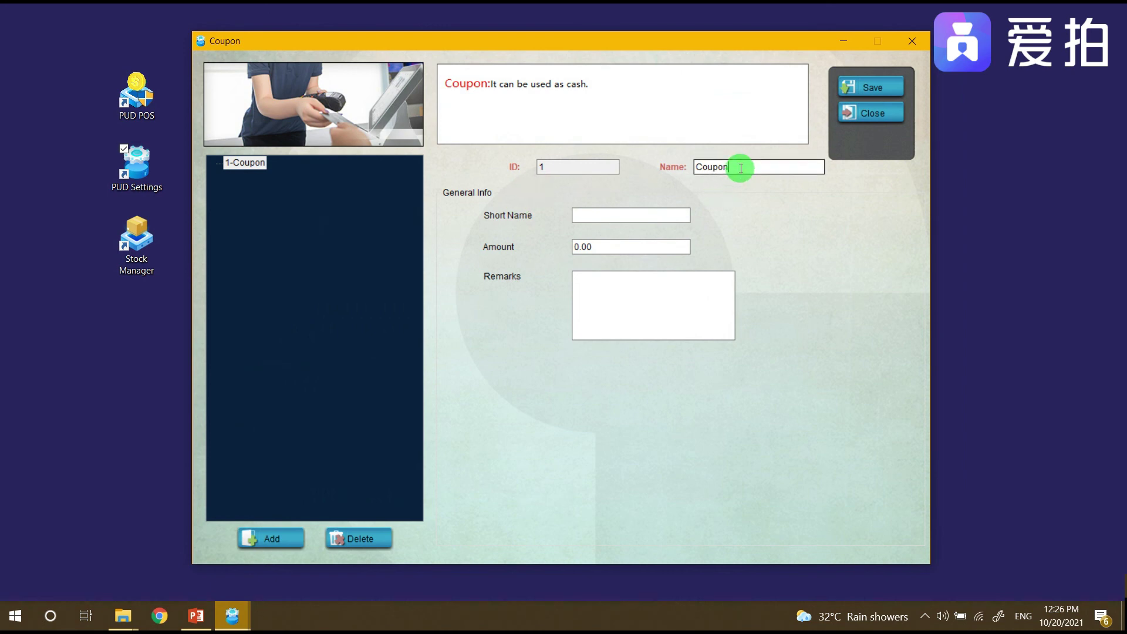
{"action": "left_click_drag", "start_coordinate": [740, 169], "coordinate": [688, 168]}
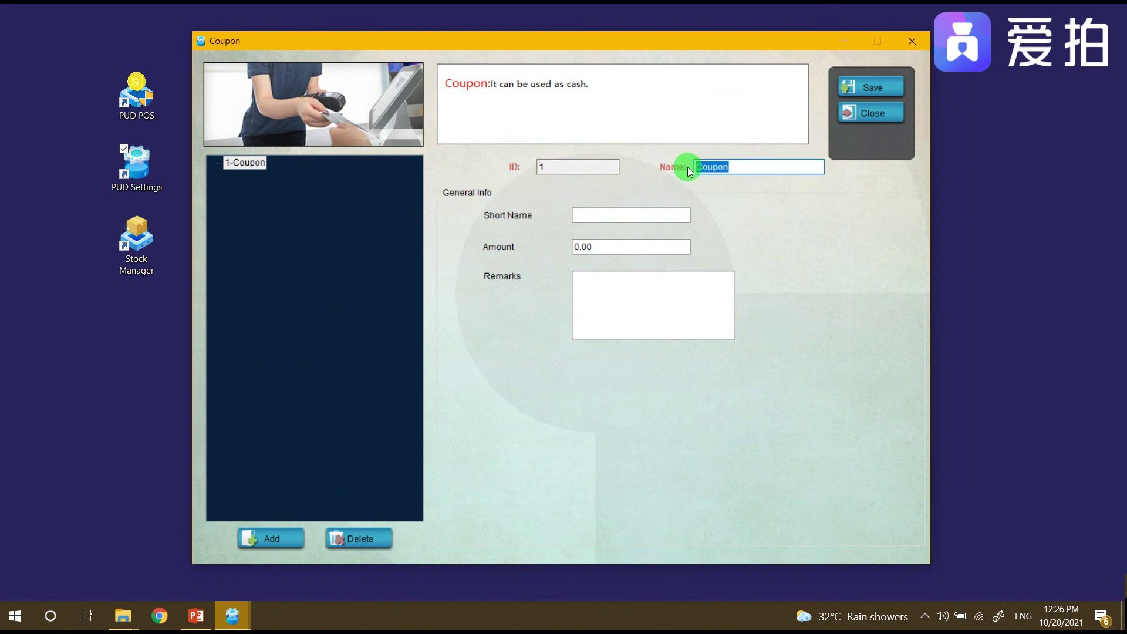
{"action": "type", "text": "toda"}
{"action": "type", "text": "Big Sale Voucher"}
{"action": "left_click", "coordinate": [617, 218]}
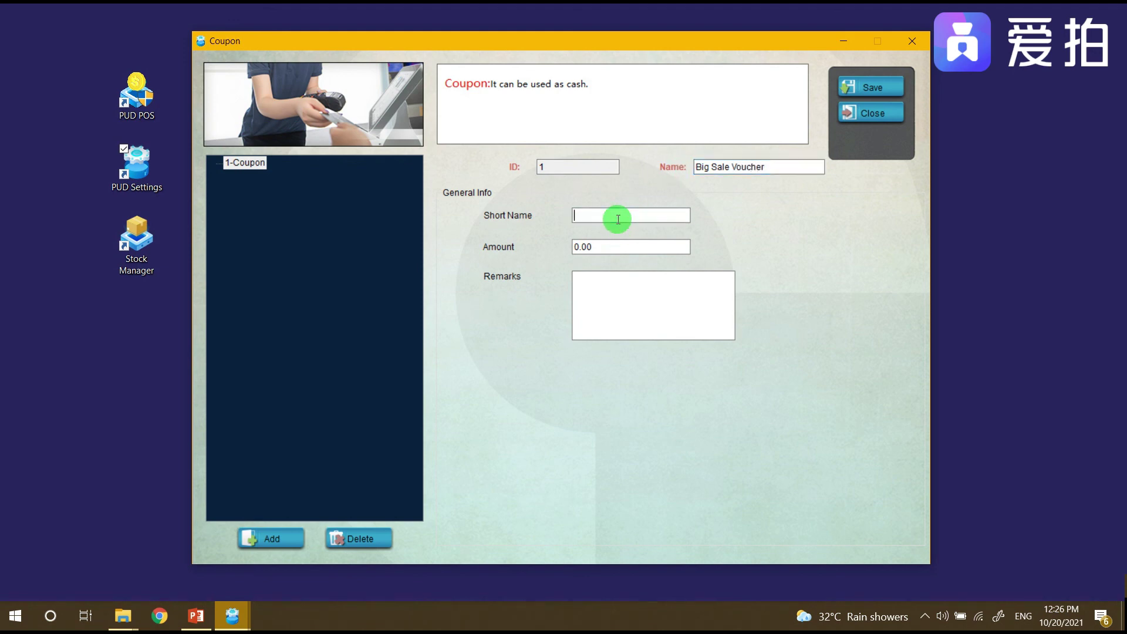
{"action": "type", "text": "1"}
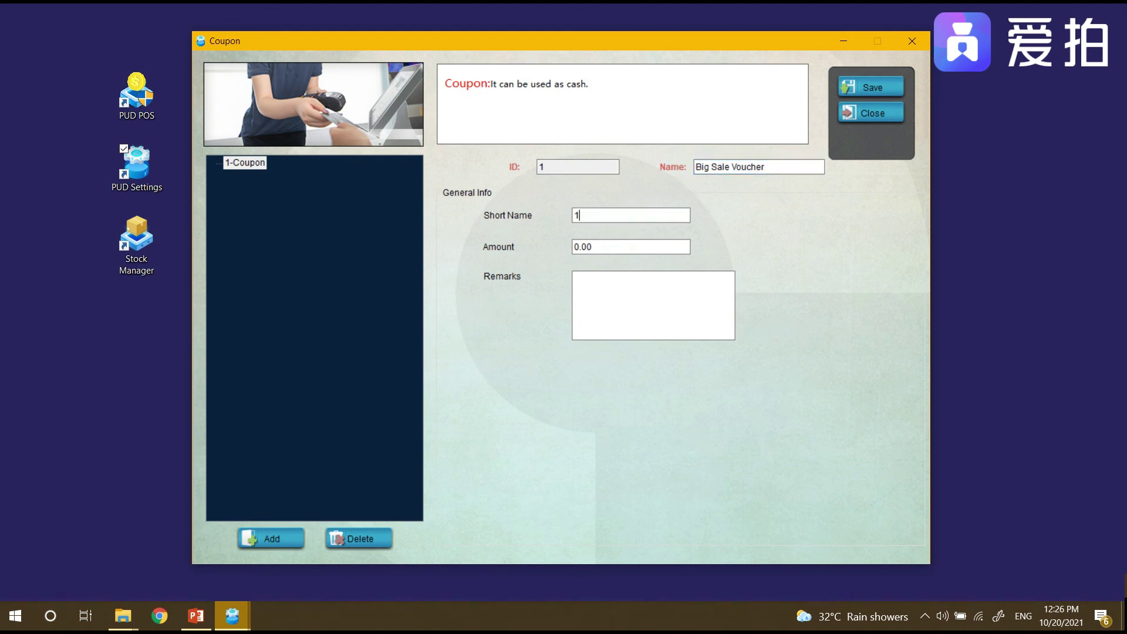
{"action": "type", "text": "111"}
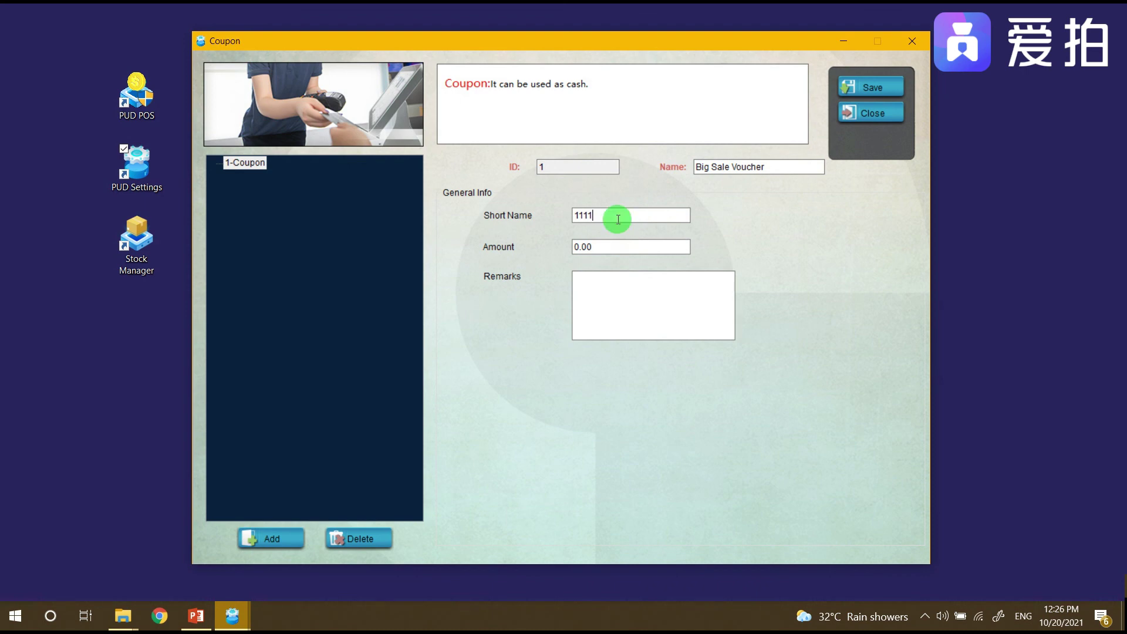
{"action": "type", "text": "Voucher"}
{"action": "left_click", "coordinate": [581, 247]}
{"action": "type", "text": "100"}
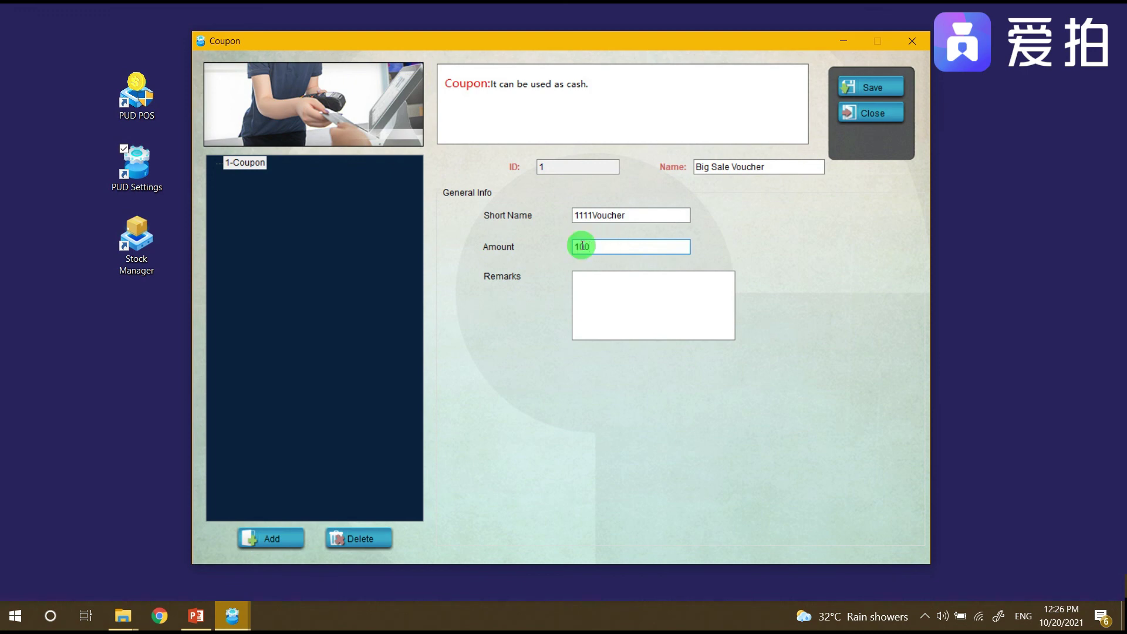
{"action": "key", "text": "BackSpace"}
{"action": "key", "text": "BackSpace"}
{"action": "key", "text": "BackSpace"}
{"action": "type", "text": "11"}
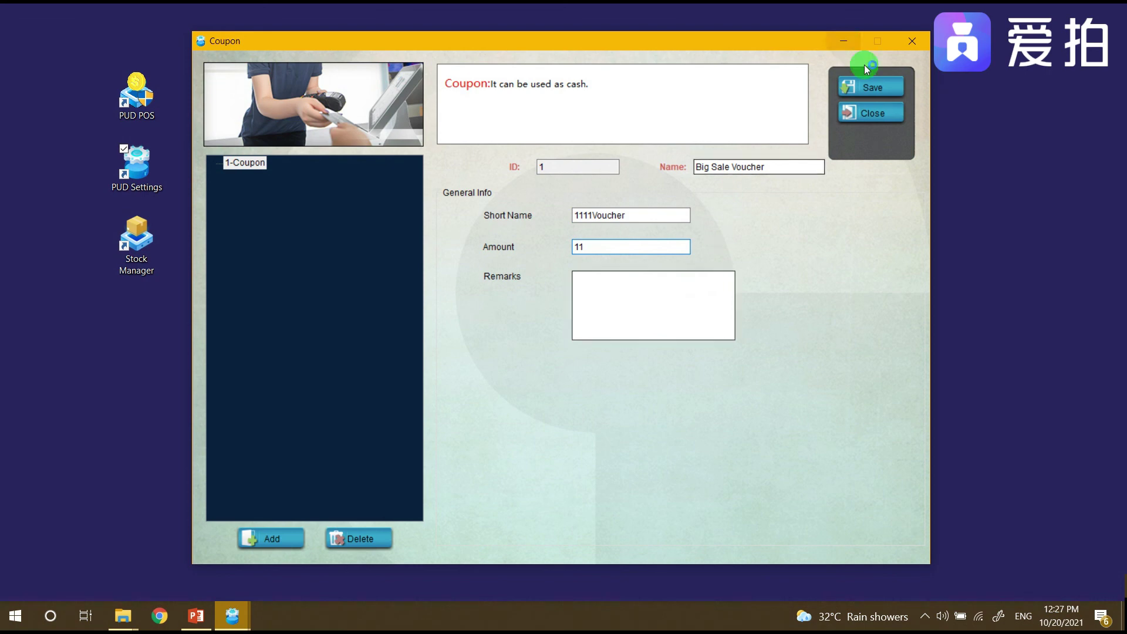
{"action": "left_click", "coordinate": [872, 90]}
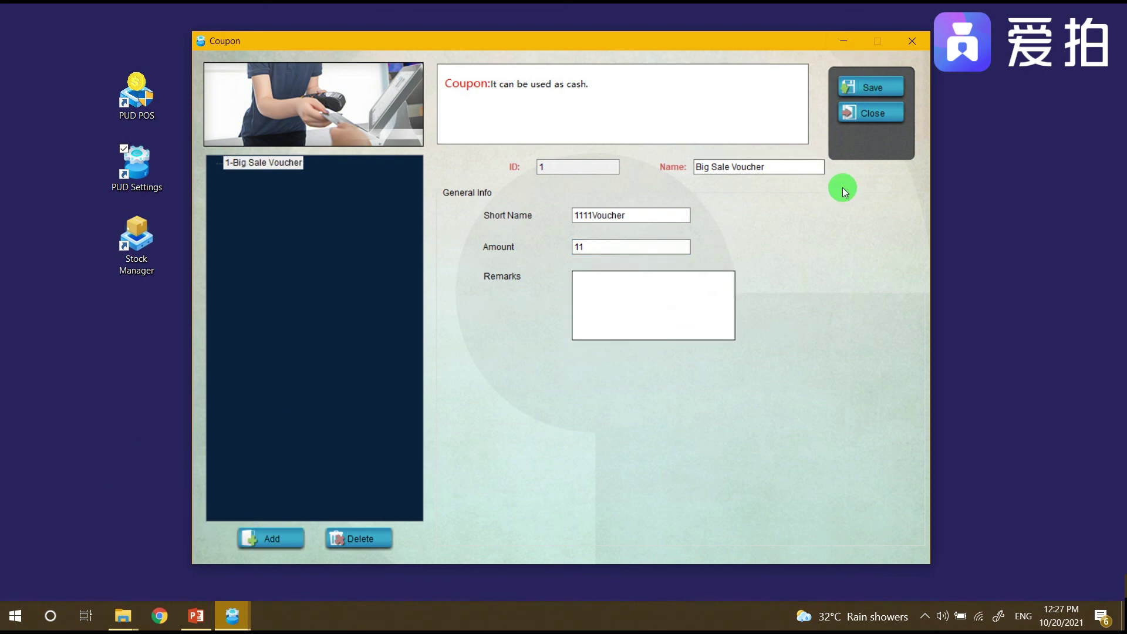
Add a second coupon named End of Month Voucher with short name 1030Voucher.
{"action": "left_click", "coordinate": [258, 543]}
{"action": "left_click_drag", "start_coordinate": [792, 166], "coordinate": [643, 164]}
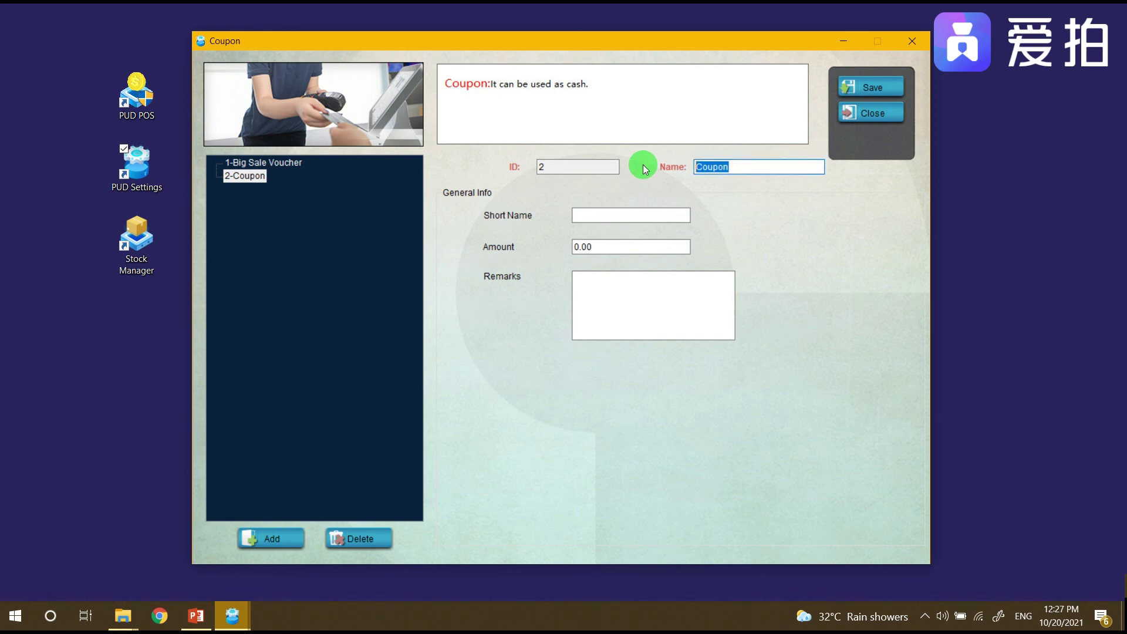
{"action": "type", "text": "End of Month Voucher"}
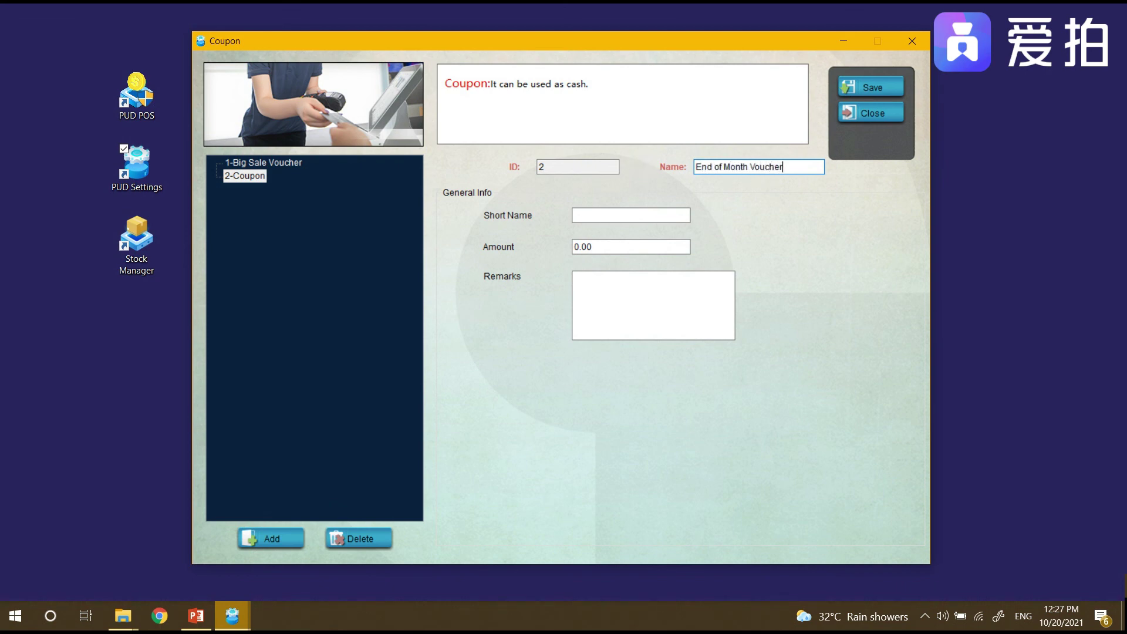
{"action": "left_click", "coordinate": [630, 214]}
{"action": "type", "text": "1030Voucher"}
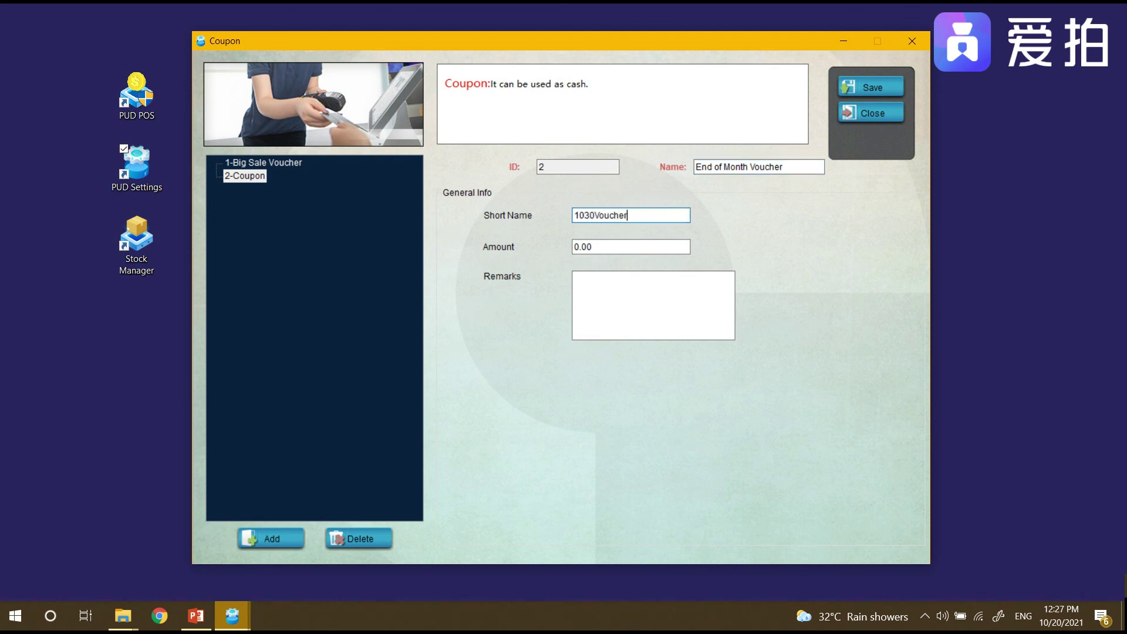
Set its amount to 30, save the coupon, and close coupon setup.
{"action": "left_click", "coordinate": [604, 247]}
{"action": "left_click_drag", "start_coordinate": [604, 247], "coordinate": [565, 251]}
{"action": "type", "text": "30"}
{"action": "left_click", "coordinate": [889, 86]}
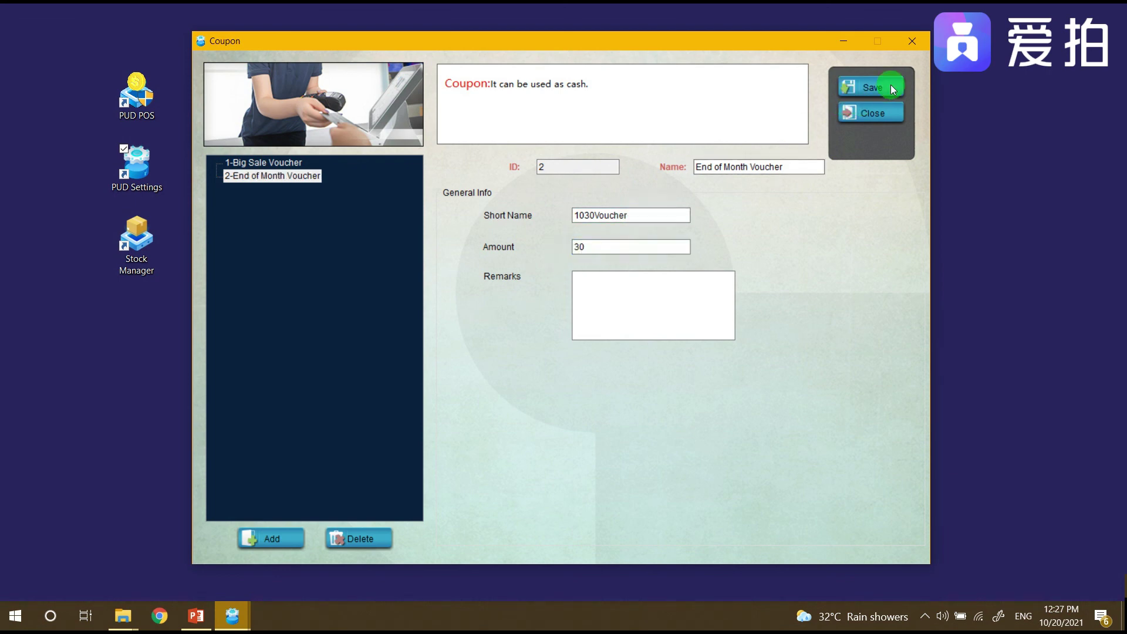
{"action": "left_click", "coordinate": [874, 117]}
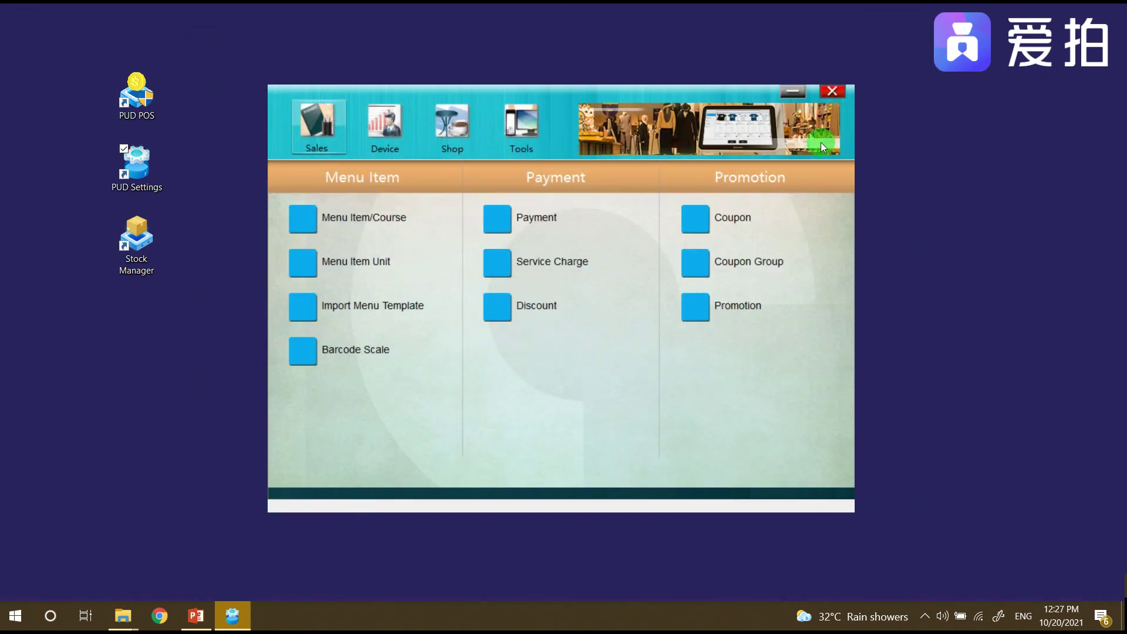
Rename coupon group 1 from Not Use to Seasonal Coupon.
{"action": "left_click", "coordinate": [736, 268]}
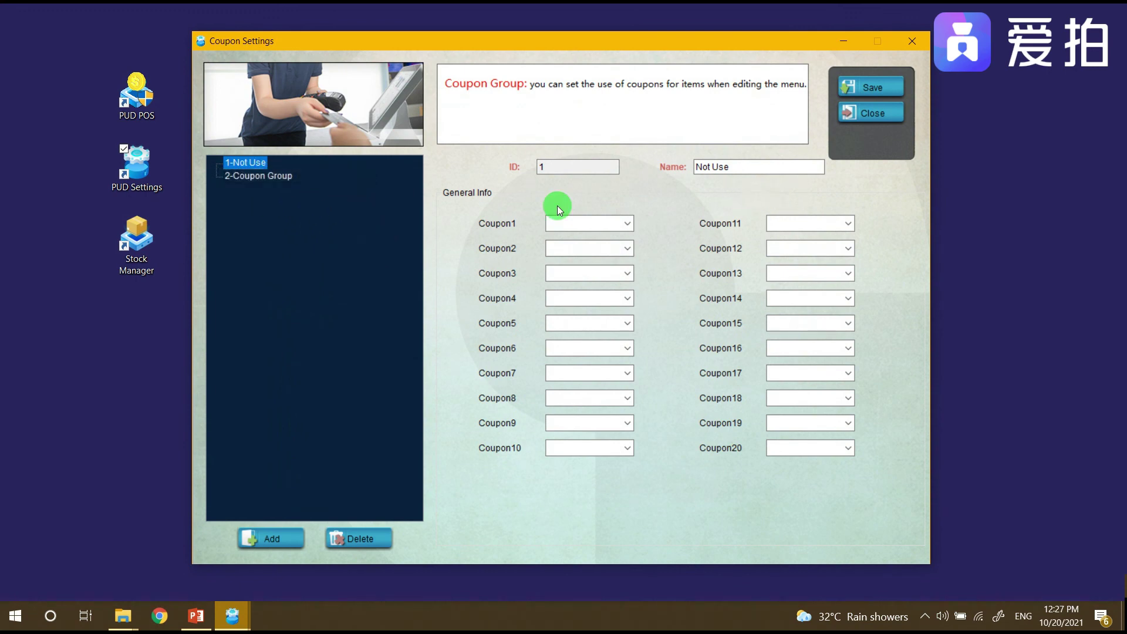
{"action": "left_click", "coordinate": [282, 182]}
{"action": "left_click", "coordinate": [238, 167]}
{"action": "left_click_drag", "start_coordinate": [759, 167], "coordinate": [650, 168]}
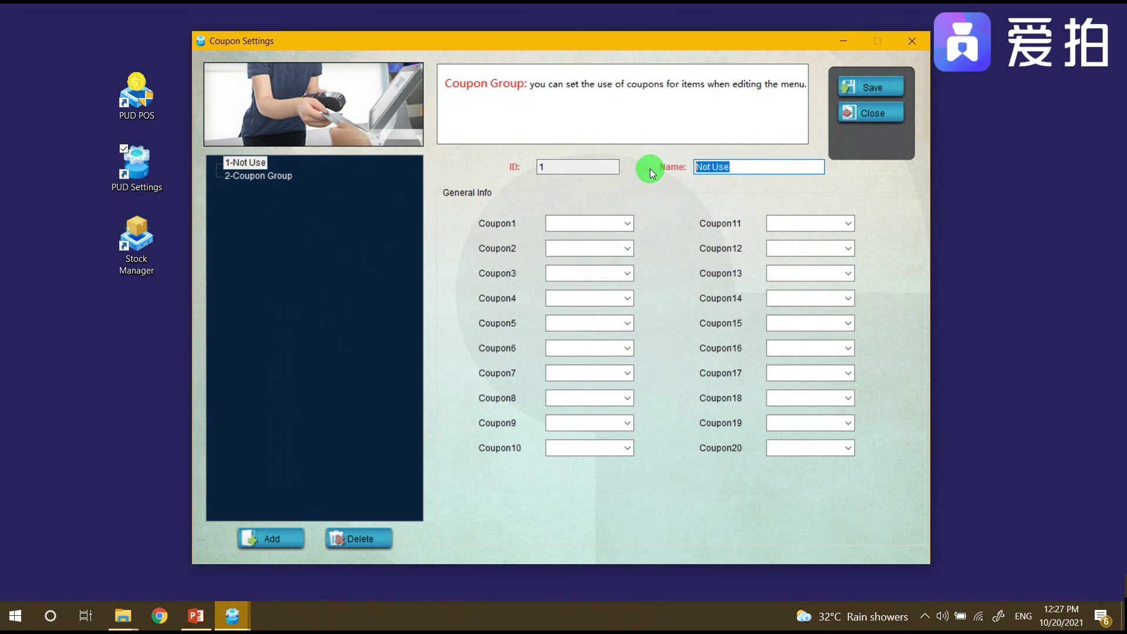
{"action": "type", "text": "Promotional Coupon"}
{"action": "left_click_drag", "start_coordinate": [748, 168], "coordinate": [696, 168]}
{"action": "type", "text": "Seasonal"}
Put Big Sale Voucher and End of Month Voucher in the group's slots, save, and close.
{"action": "left_click", "coordinate": [629, 227]}
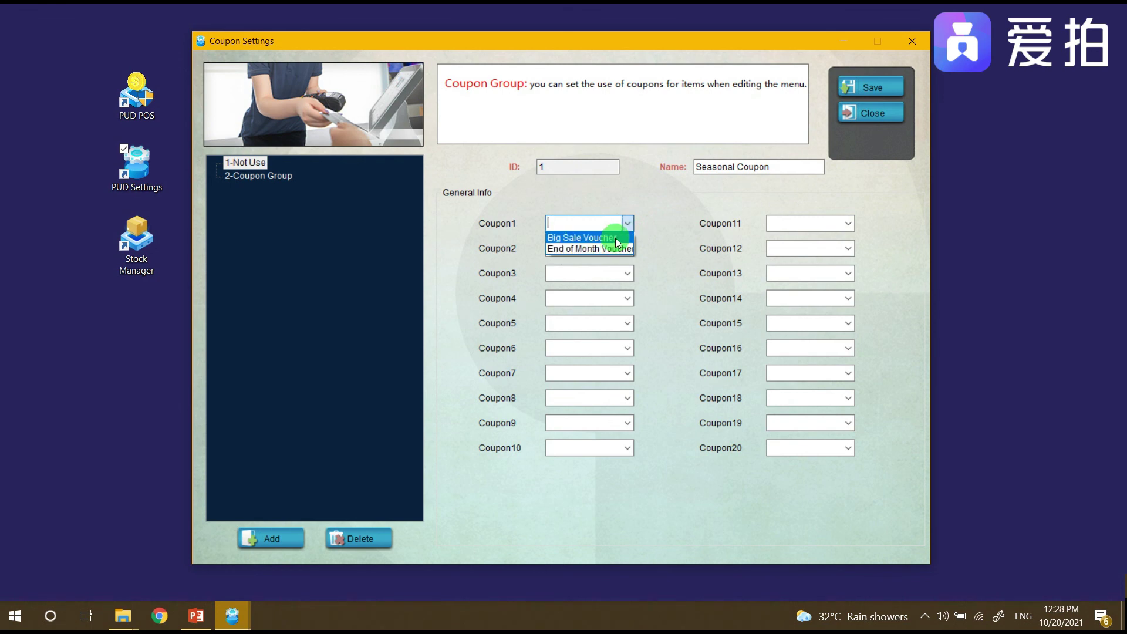
{"action": "left_click", "coordinate": [616, 238]}
{"action": "left_click", "coordinate": [626, 251]}
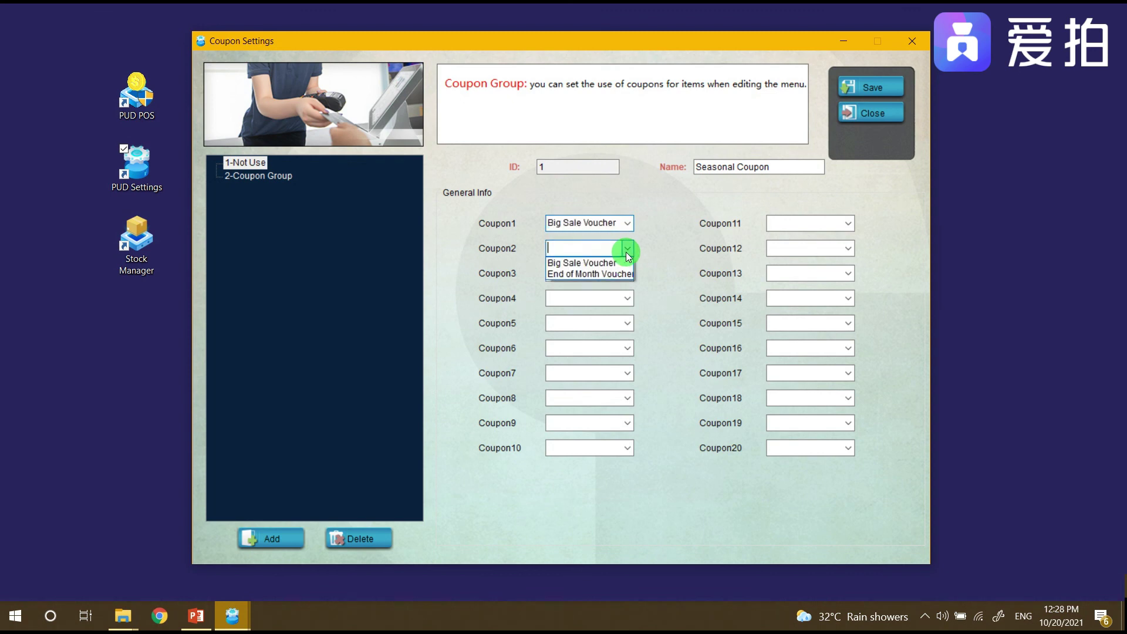
{"action": "left_click", "coordinate": [611, 274]}
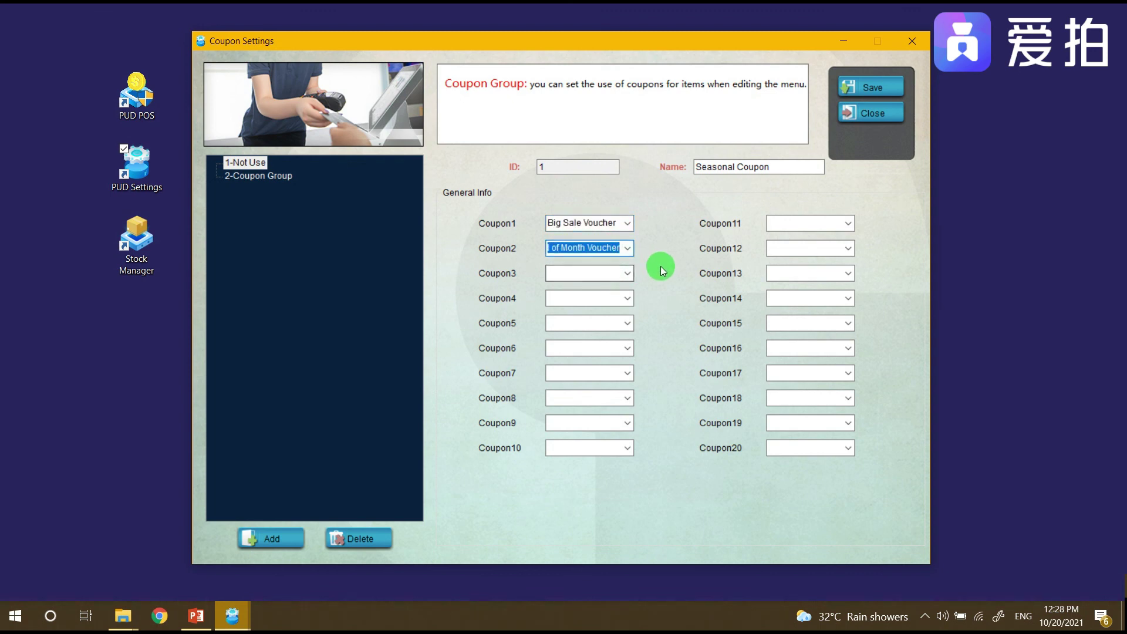
{"action": "left_click", "coordinate": [866, 83]}
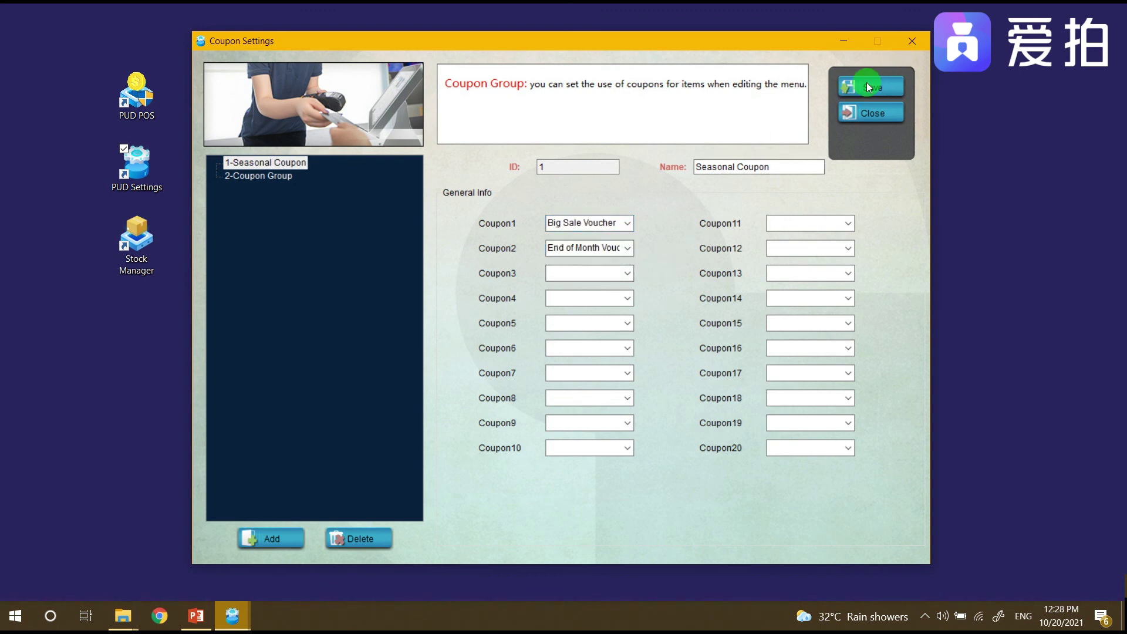
{"action": "left_click", "coordinate": [874, 113]}
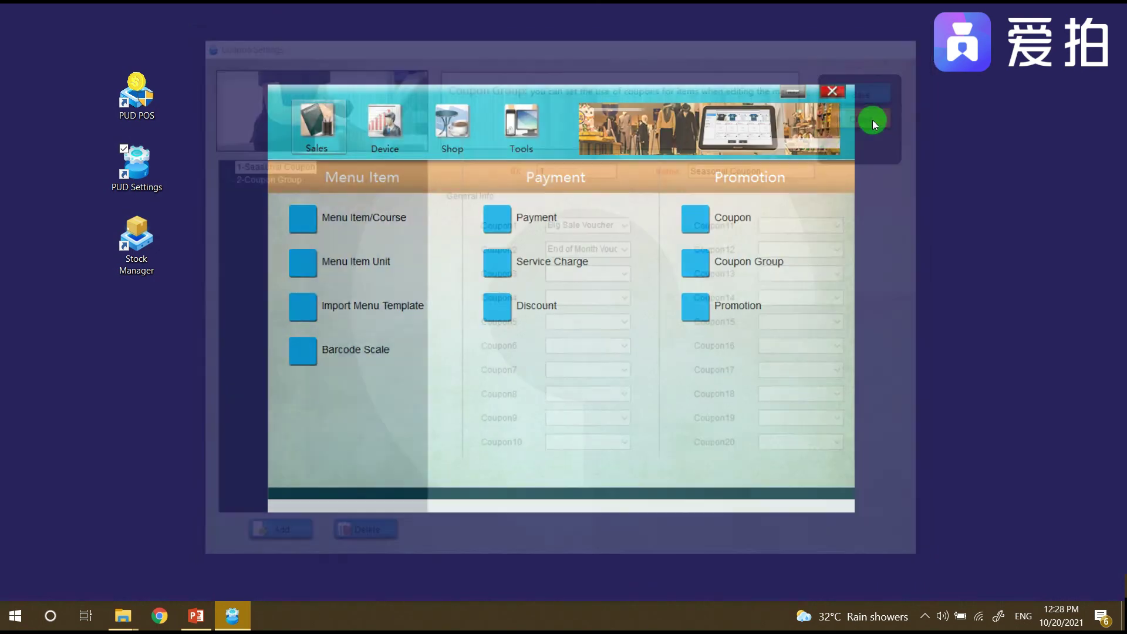
Batch-set coupon group Seasonal Coupon on Snacks items 10001–10021, then close the item list.
{"action": "left_click", "coordinate": [342, 226]}
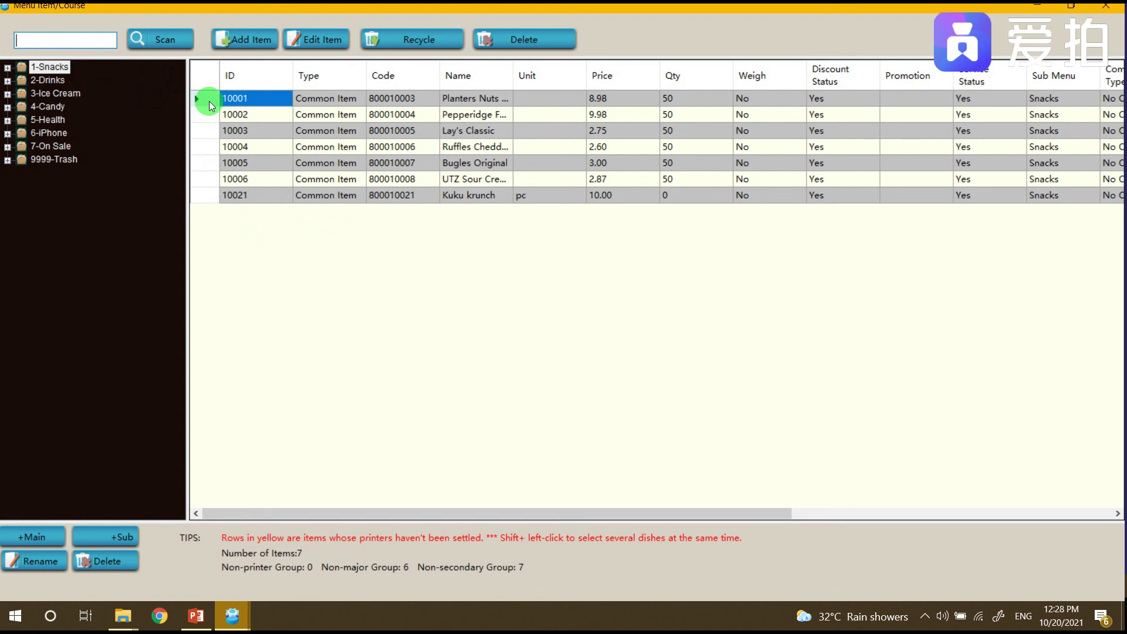
{"action": "left_click_drag", "start_coordinate": [205, 100], "coordinate": [204, 198]}
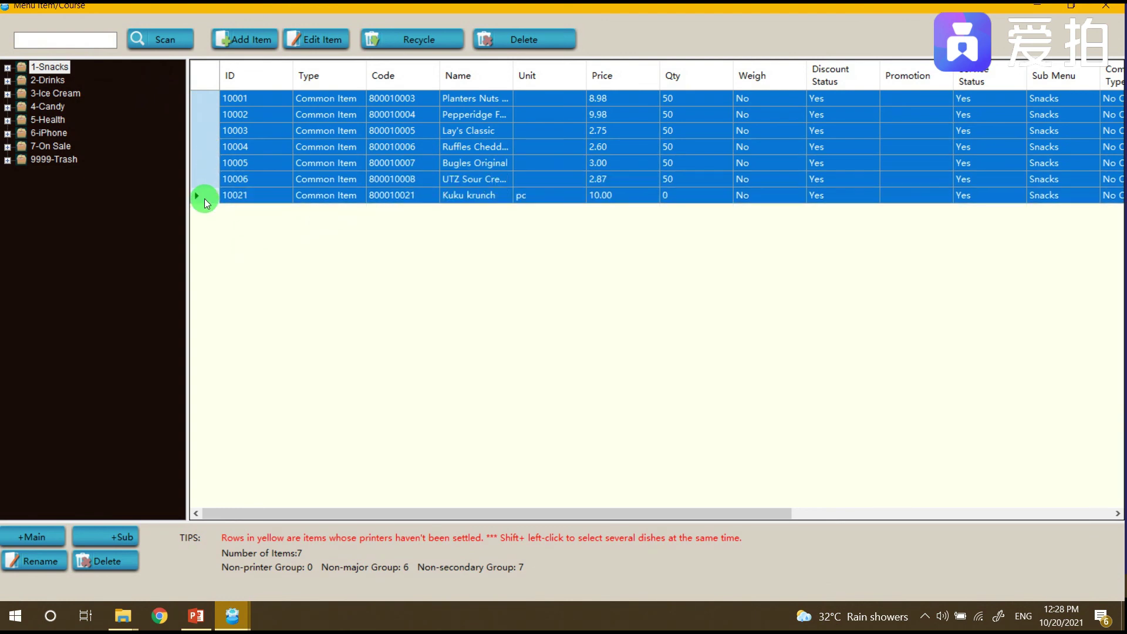
{"action": "left_click", "coordinate": [311, 41]}
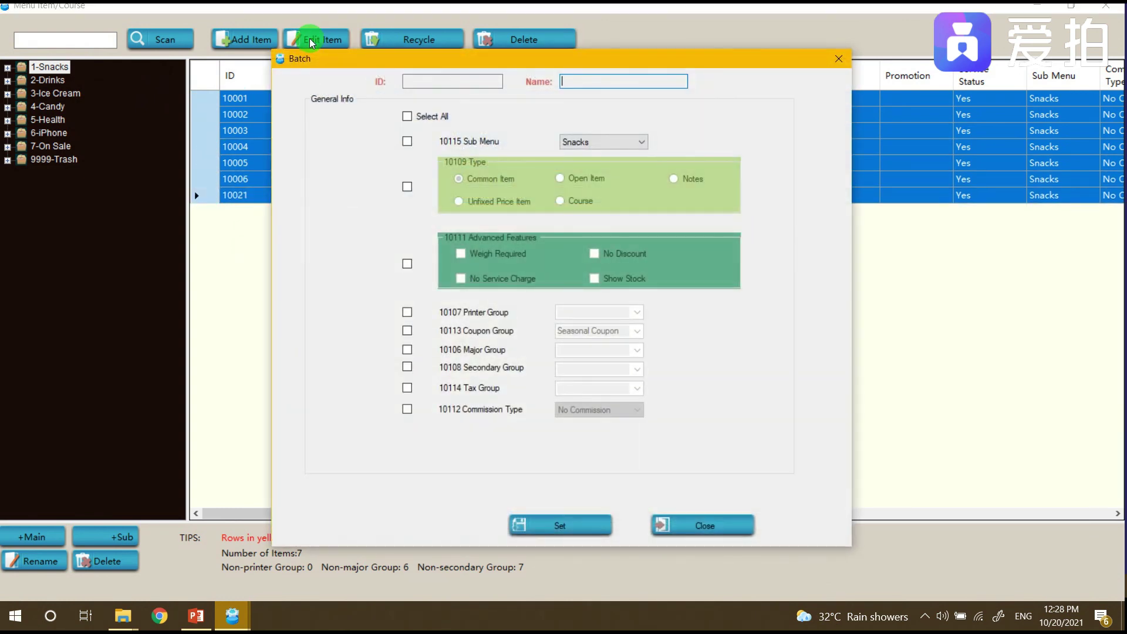
{"action": "left_click", "coordinate": [406, 331]}
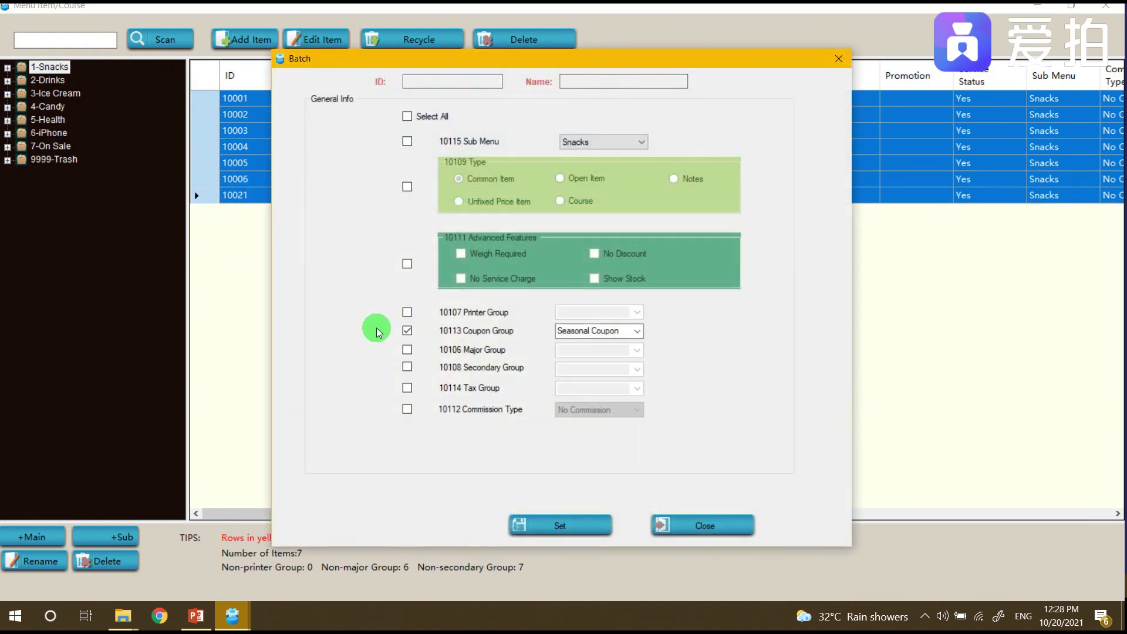
{"action": "left_click", "coordinate": [638, 331]}
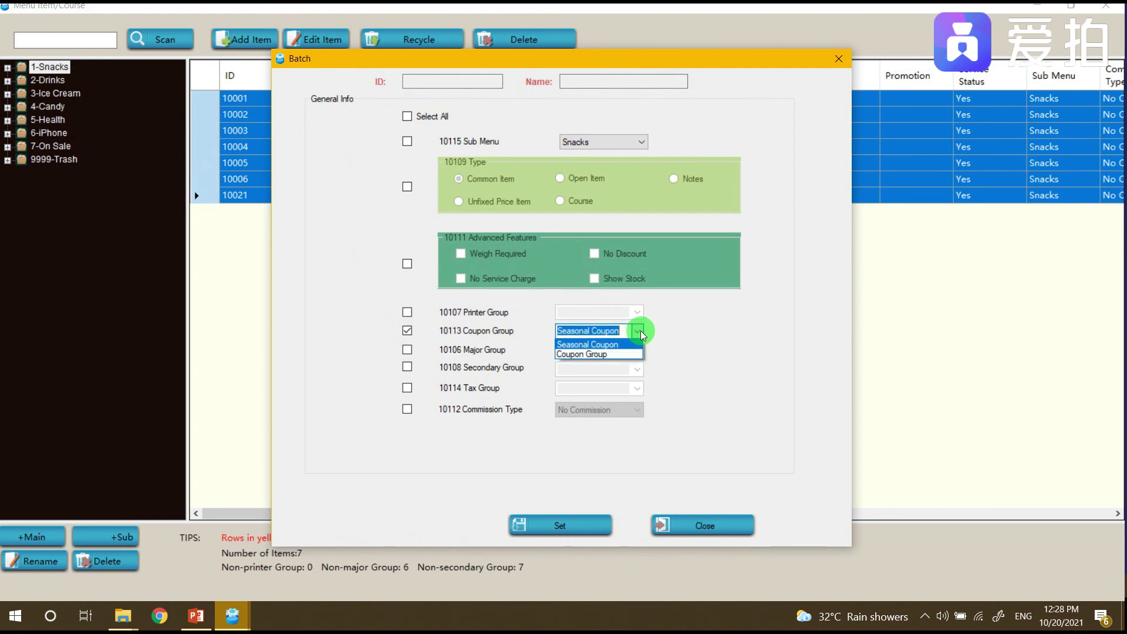
{"action": "left_click", "coordinate": [624, 345]}
{"action": "left_click", "coordinate": [572, 532]}
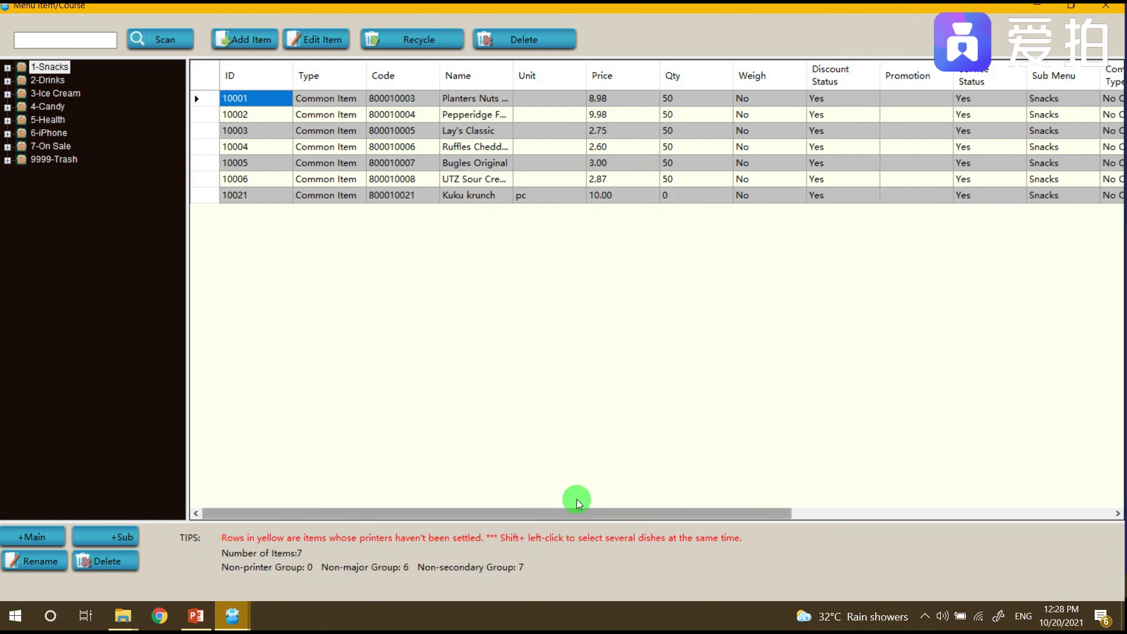
{"action": "left_click", "coordinate": [1106, 12]}
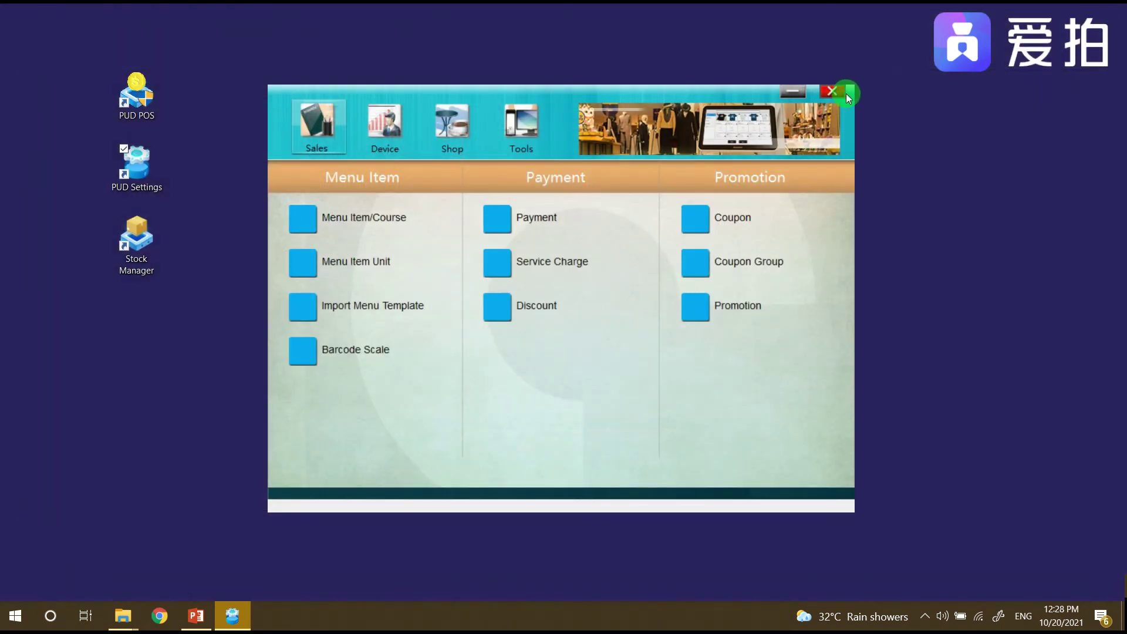
Restart PUD Settings and sign in again with the default user.
{"action": "left_click", "coordinate": [846, 93]}
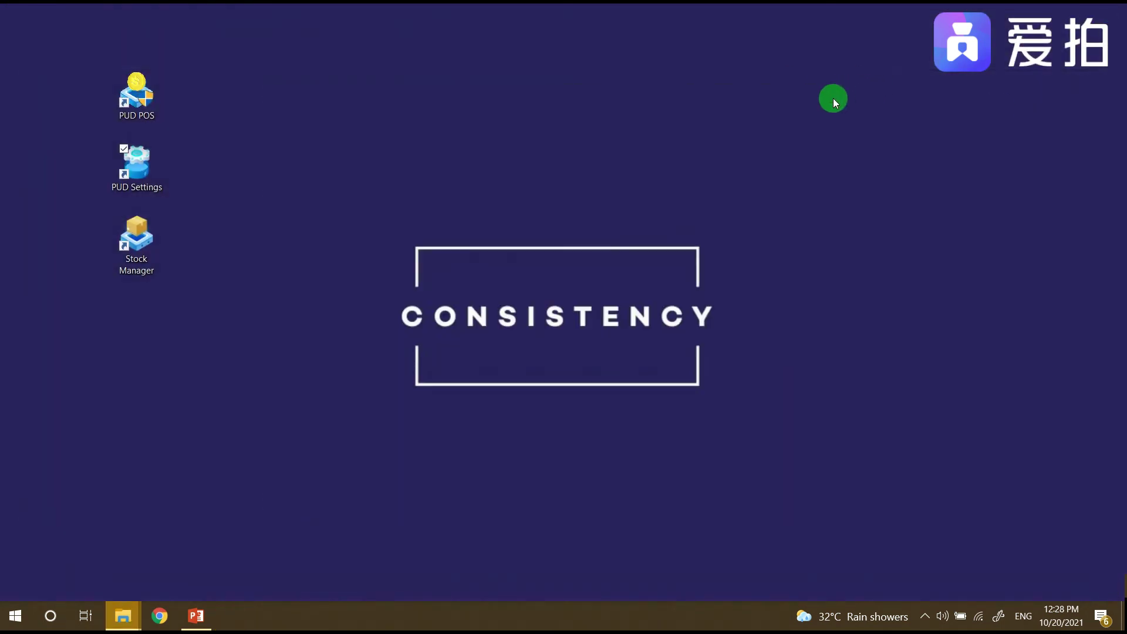
{"action": "double_click", "coordinate": [136, 167]}
{"action": "left_click", "coordinate": [739, 238]}
{"action": "type", "text": "999"}
{"action": "left_click", "coordinate": [744, 356]}
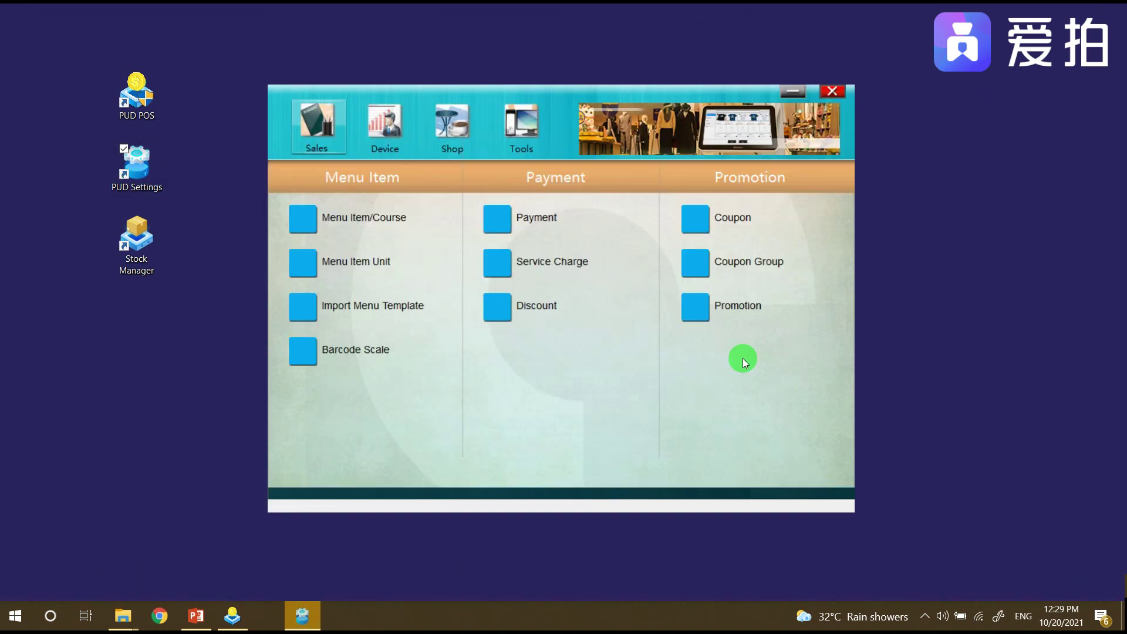
Set payment 6-Coupon's payment method to Coupon, save, and close the settings.
{"action": "left_click", "coordinate": [536, 229]}
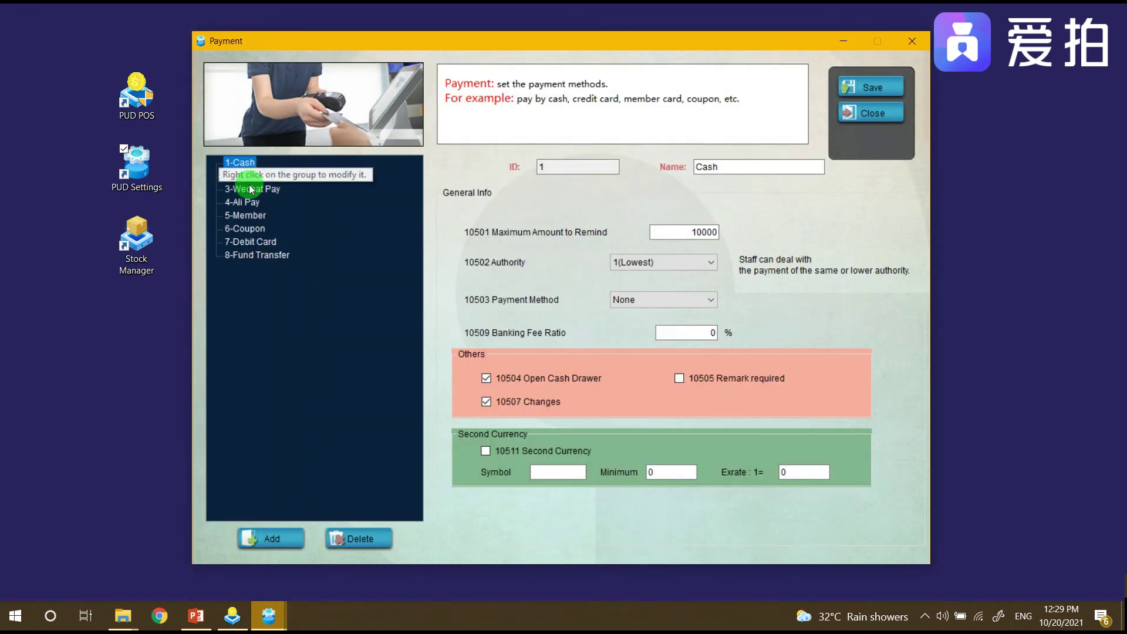
{"action": "left_click", "coordinate": [246, 229]}
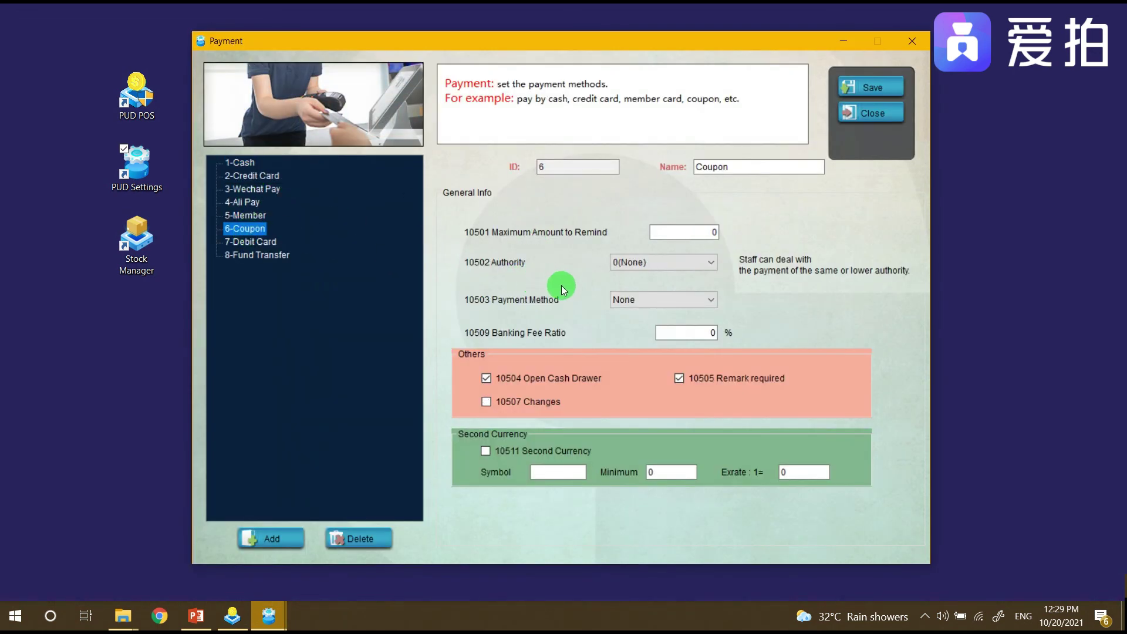
{"action": "left_click", "coordinate": [707, 315]}
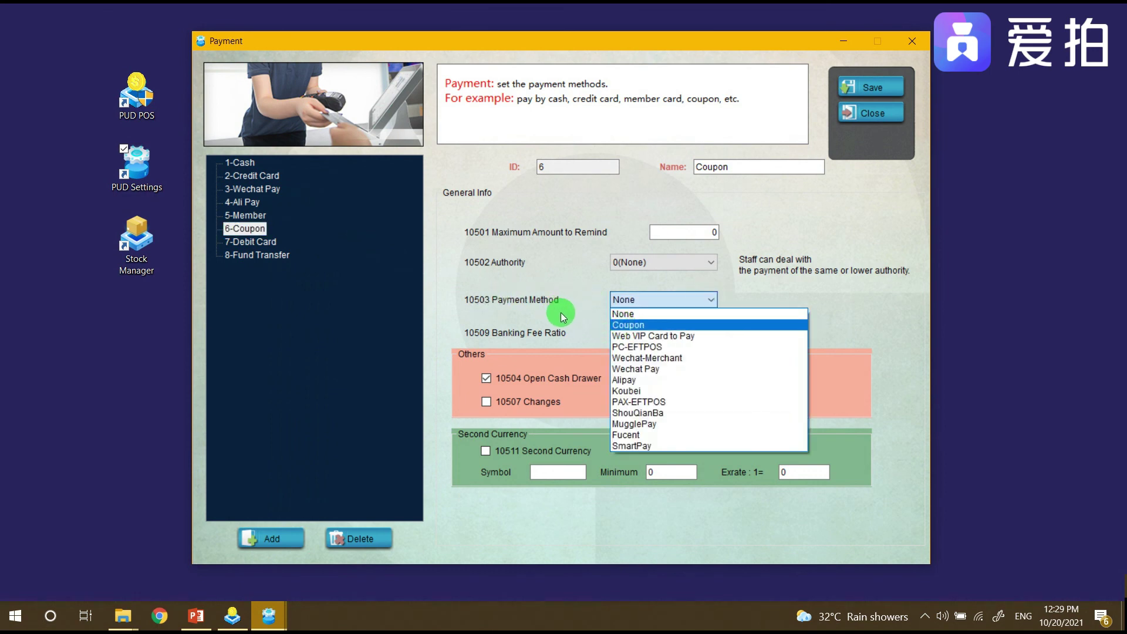
{"action": "left_click", "coordinate": [631, 327]}
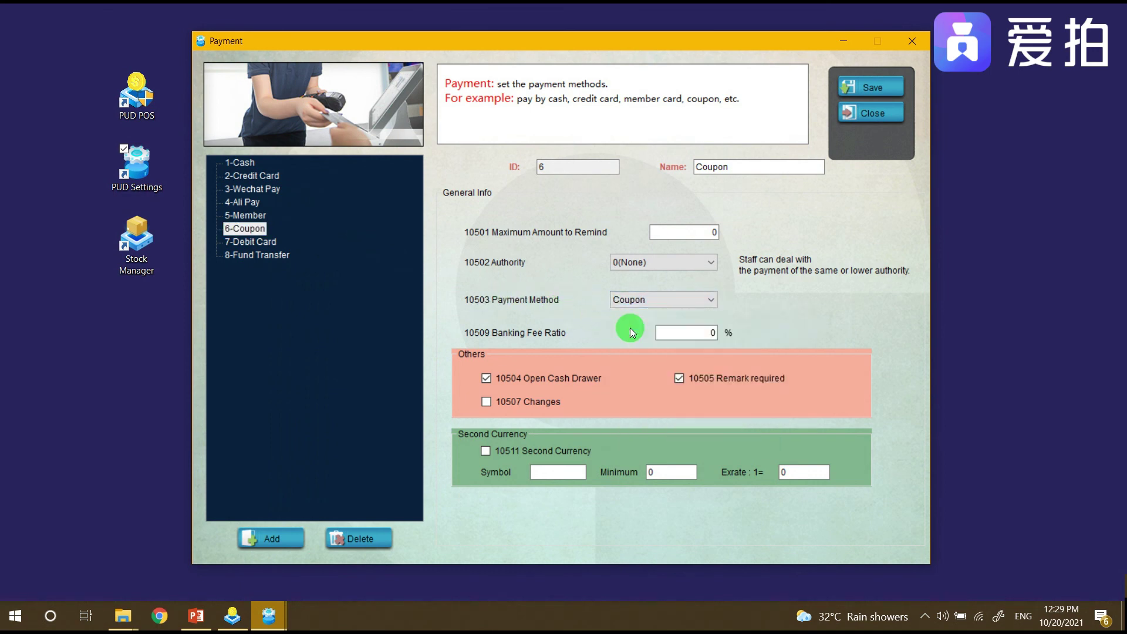
{"action": "left_click", "coordinate": [867, 94]}
{"action": "left_click", "coordinate": [871, 112]}
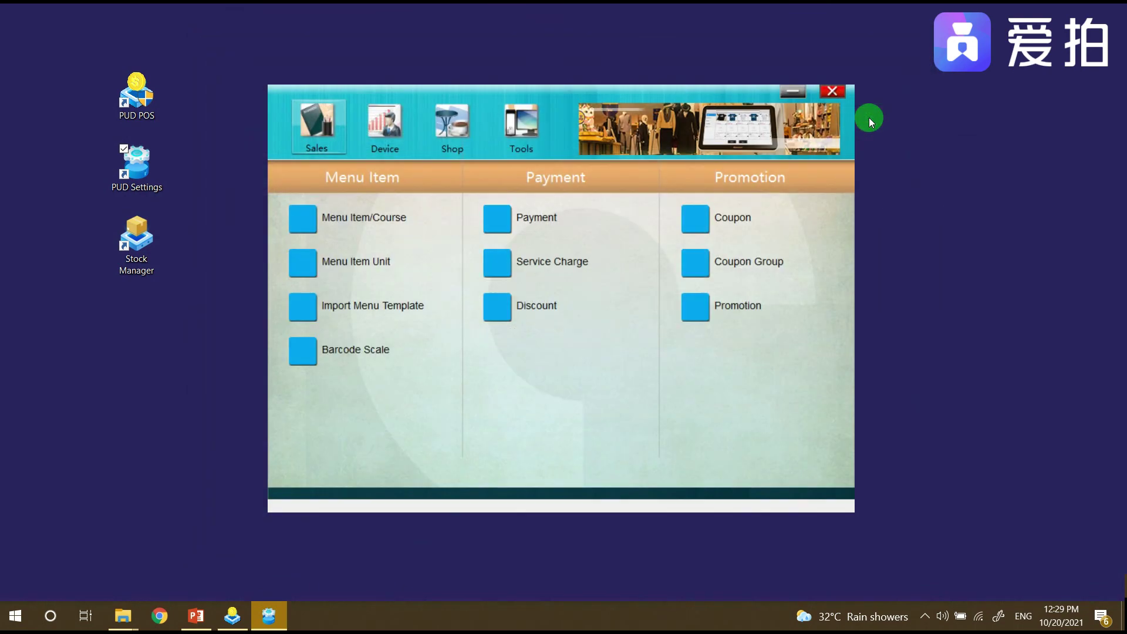
{"action": "left_click", "coordinate": [829, 95]}
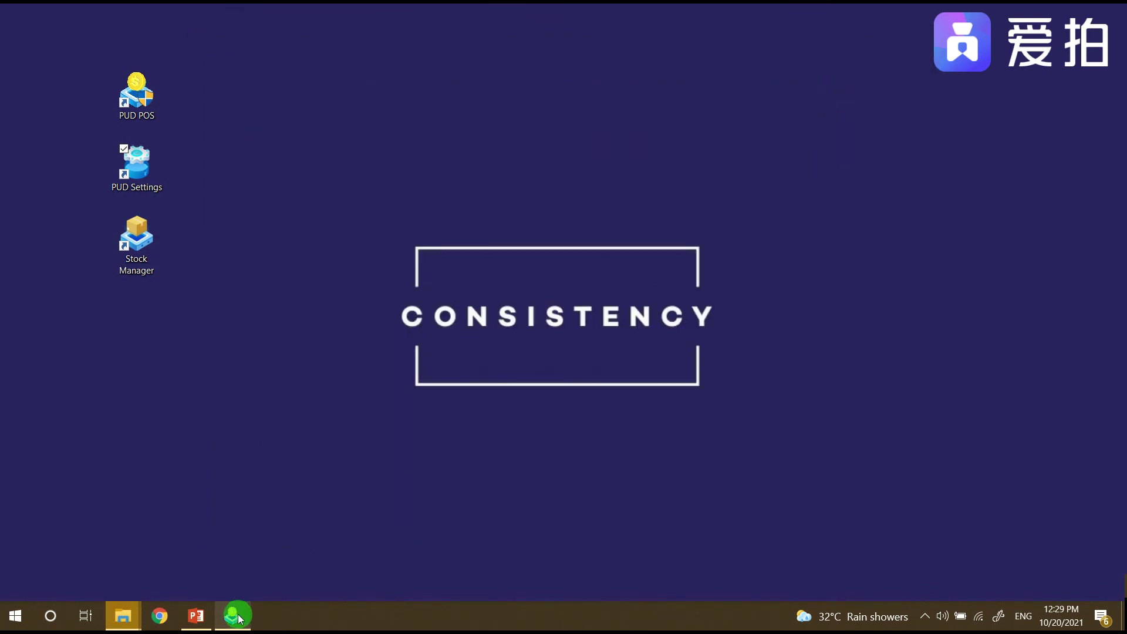
In PUD POS, pay the 67.45 snack order with Big Sale Voucher, remark 1111vvoucher.
{"action": "double_click", "coordinate": [138, 124]}
{"action": "left_click", "coordinate": [199, 391]}
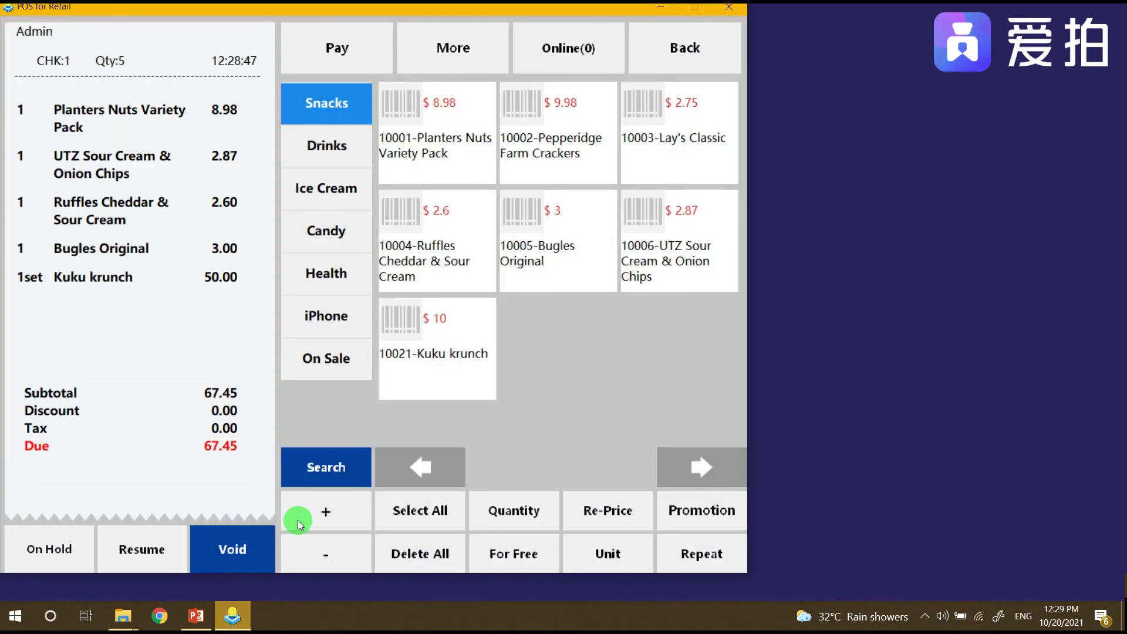
{"action": "left_click", "coordinate": [353, 58]}
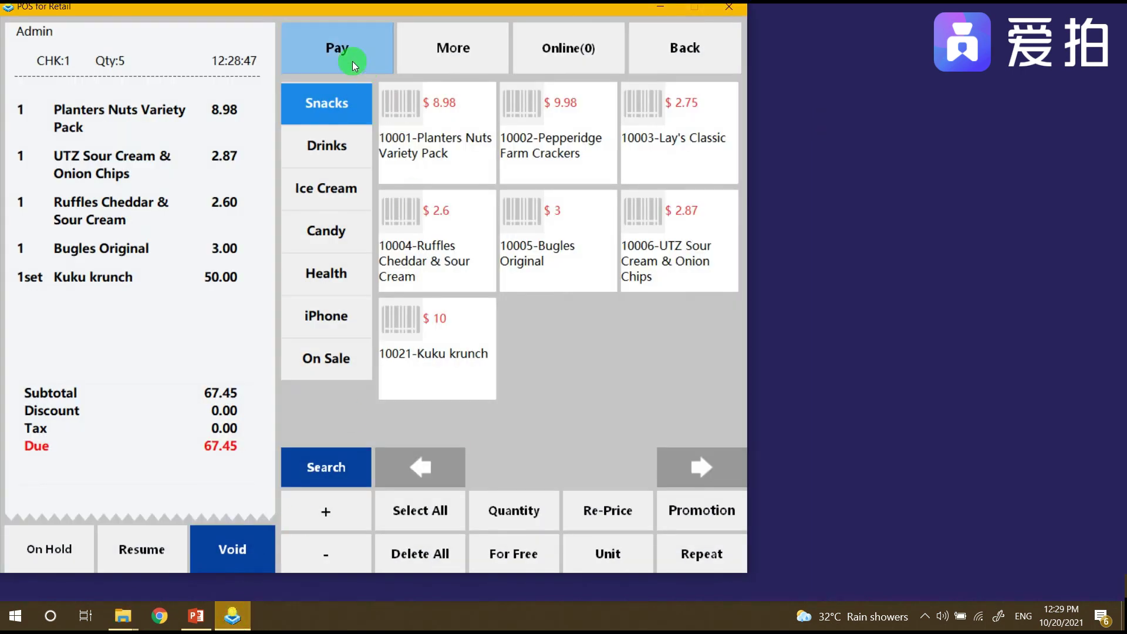
{"action": "left_click", "coordinate": [479, 235]}
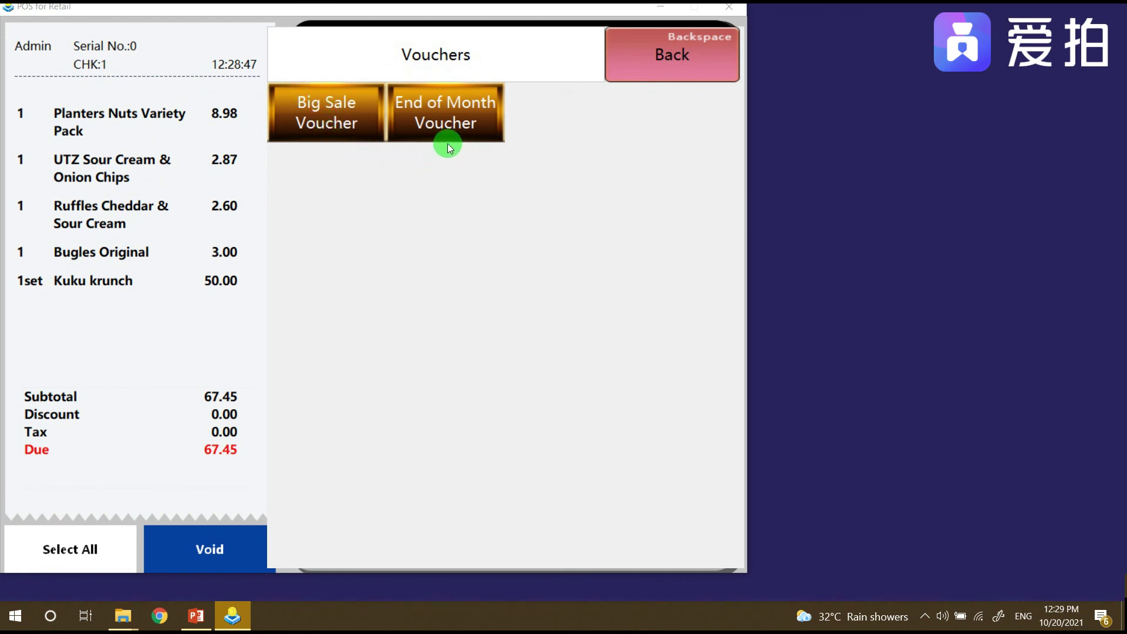
{"action": "left_click", "coordinate": [310, 136]}
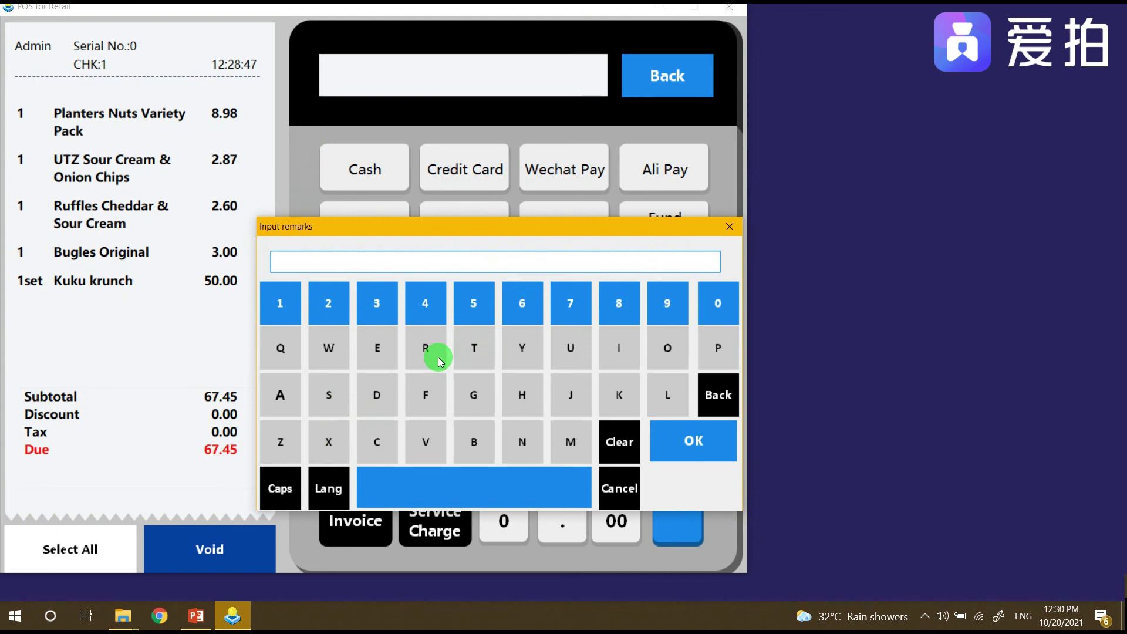
{"action": "type", "text": "1111vvoucher"}
Confirm the voucher remark and pay the remaining 56.45 with 60 cash, giving 3.55 change.
{"action": "left_click", "coordinate": [695, 448]}
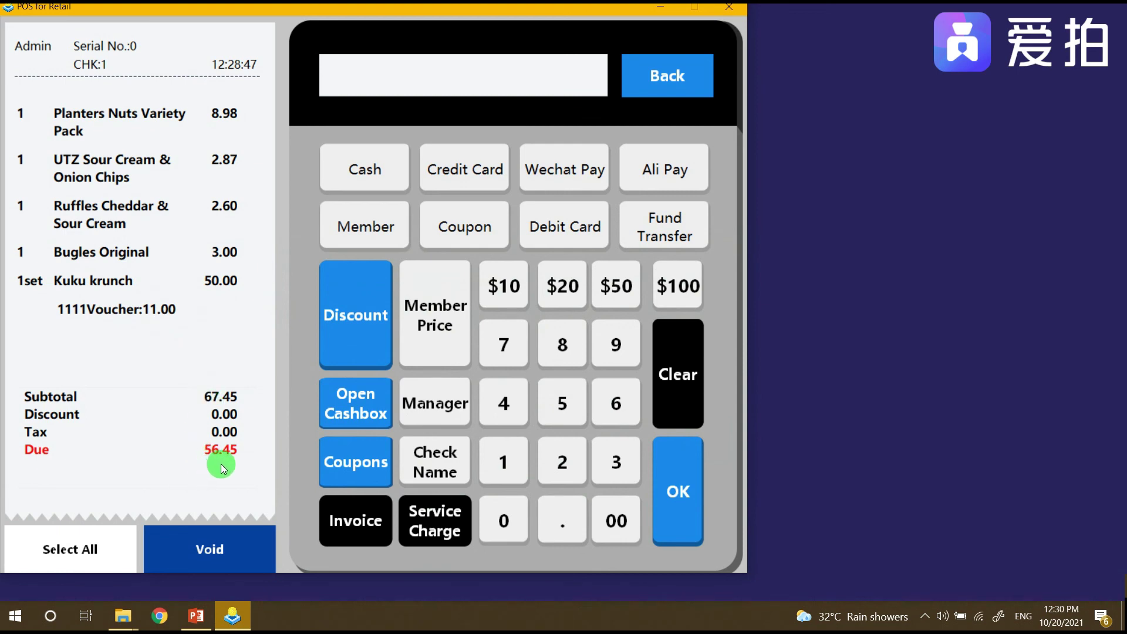
{"action": "left_click", "coordinate": [378, 175]}
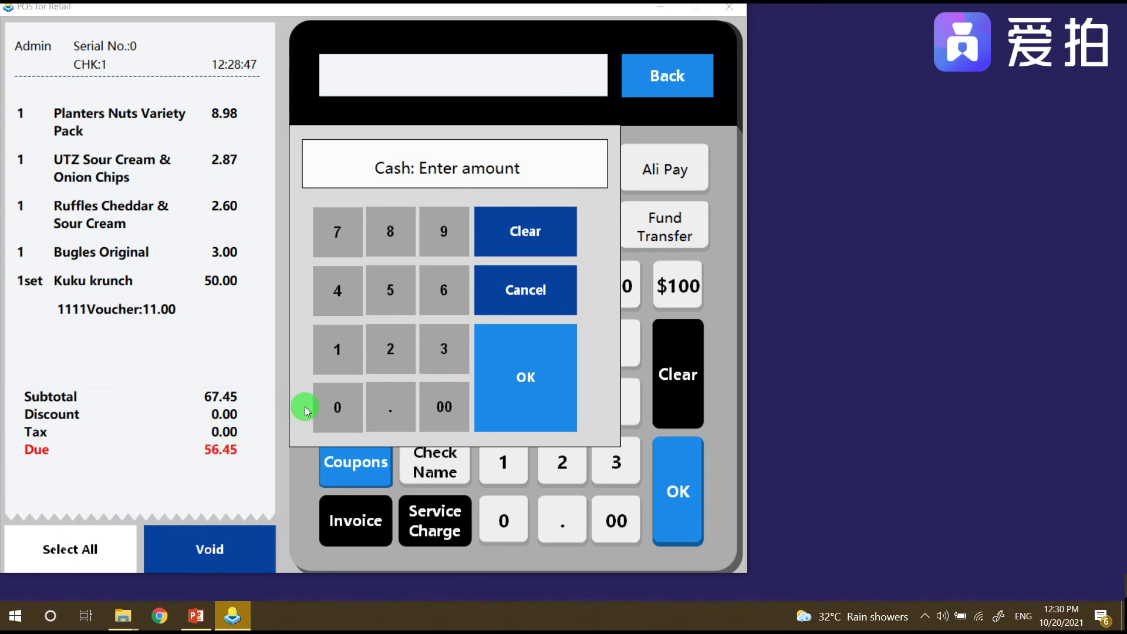
{"action": "left_click", "coordinate": [447, 290]}
{"action": "left_click", "coordinate": [336, 406]}
{"action": "left_click", "coordinate": [548, 333]}
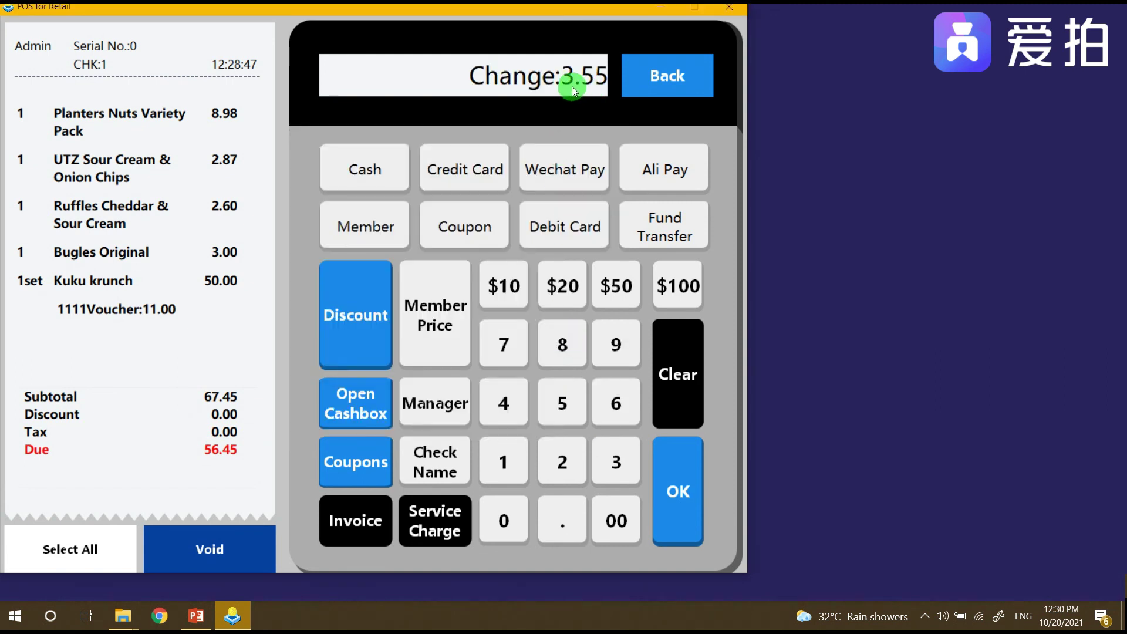